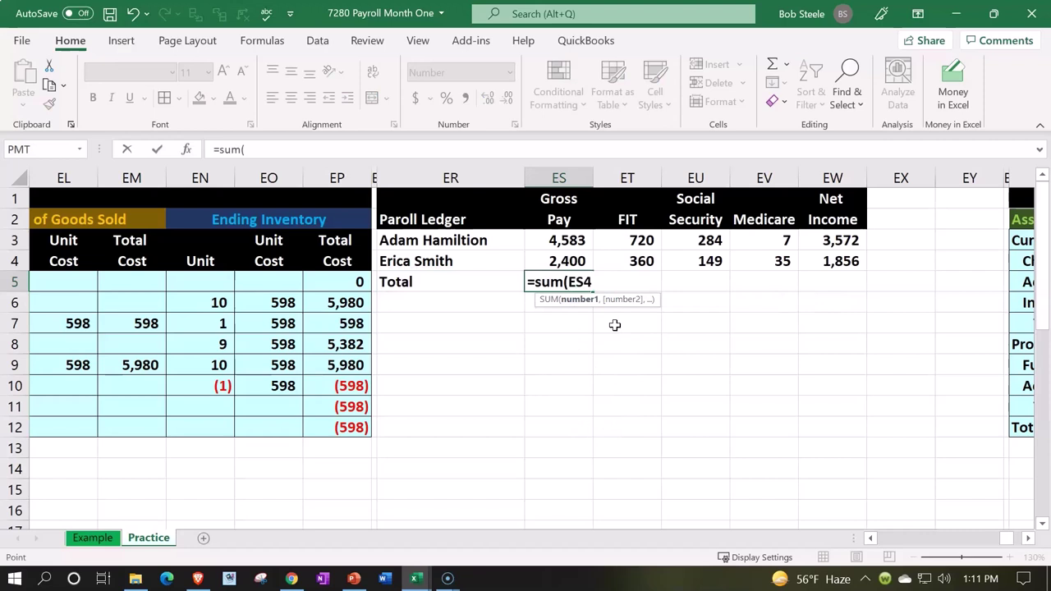
Step: Complete the Gross Pay total in ES5 with a SUM of ES3:ES4
{"action": "key", "text": "shift+Up"}
{"action": "key", "text": "Return"}
{"action": "key", "text": "Up"}
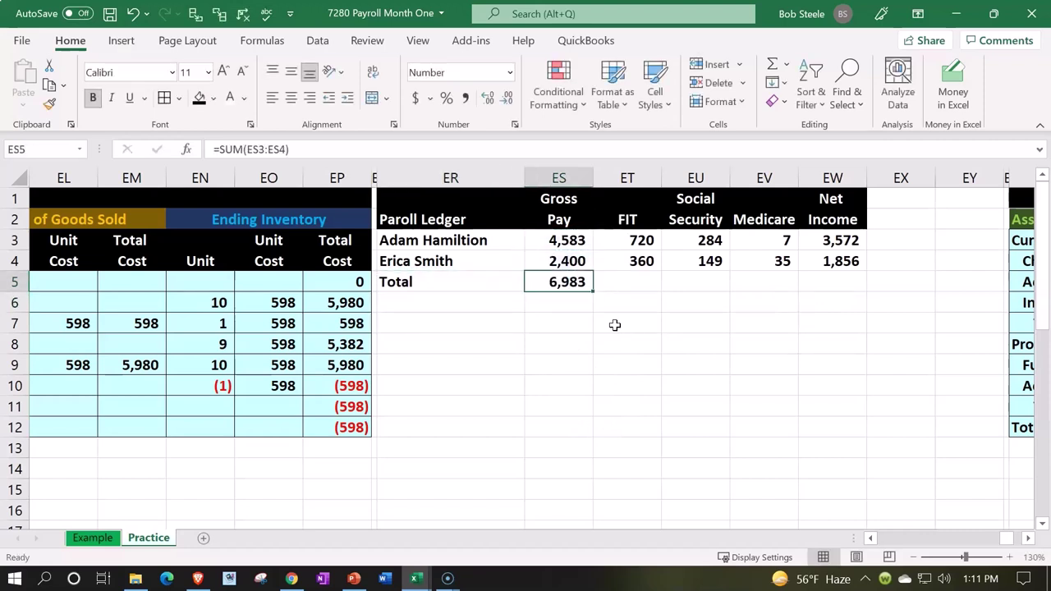
Step: Copy the Gross Pay total formula across ET5:EW5 to total the FIT, Social Security, Medicare and Net Income columns
{"action": "key", "text": "ctrl+c"}
{"action": "key", "text": "Right"}
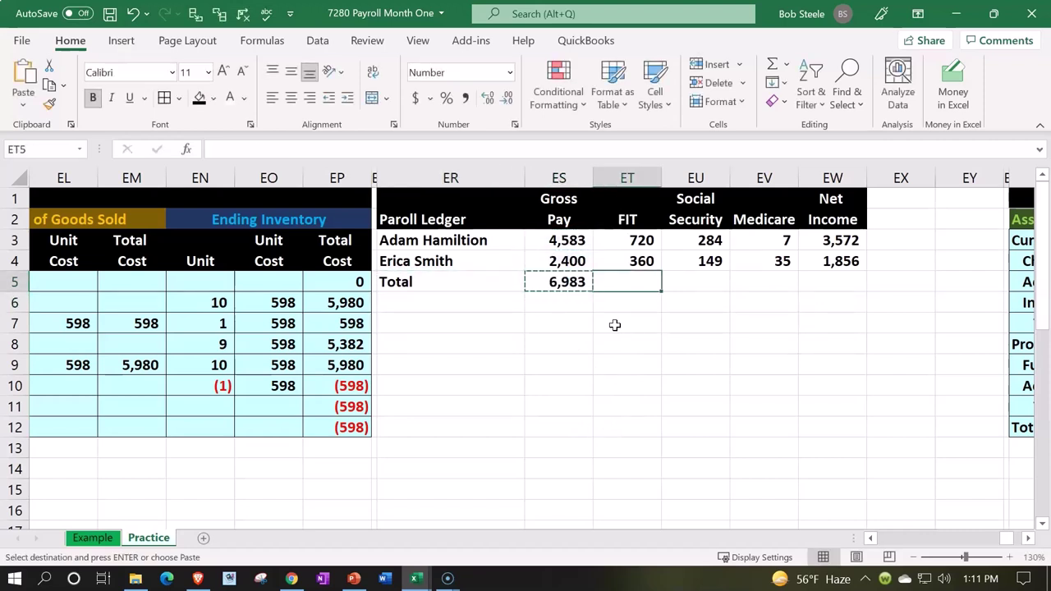
{"action": "key", "text": "shift+Right"}
{"action": "key", "text": "shift+Right"}
{"action": "key", "text": "shift+Right"}
{"action": "key", "text": "ctrl+v"}
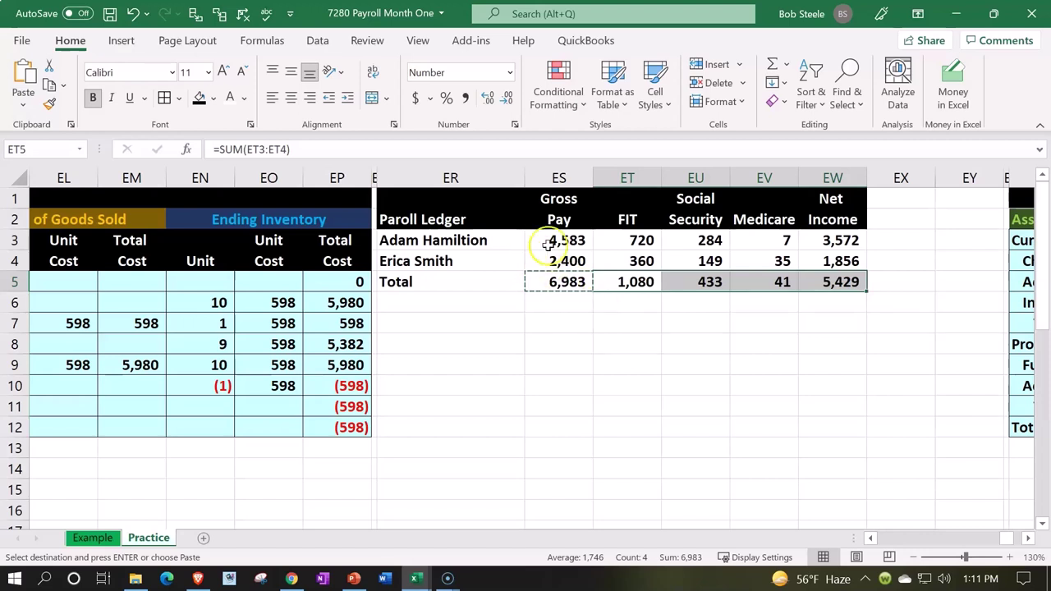
Step: Examine the payroll ledger's employee rows, Total row and Net Income figures
{"action": "left_click_drag", "start_coordinate": [551, 242], "coordinate": [788, 243]}
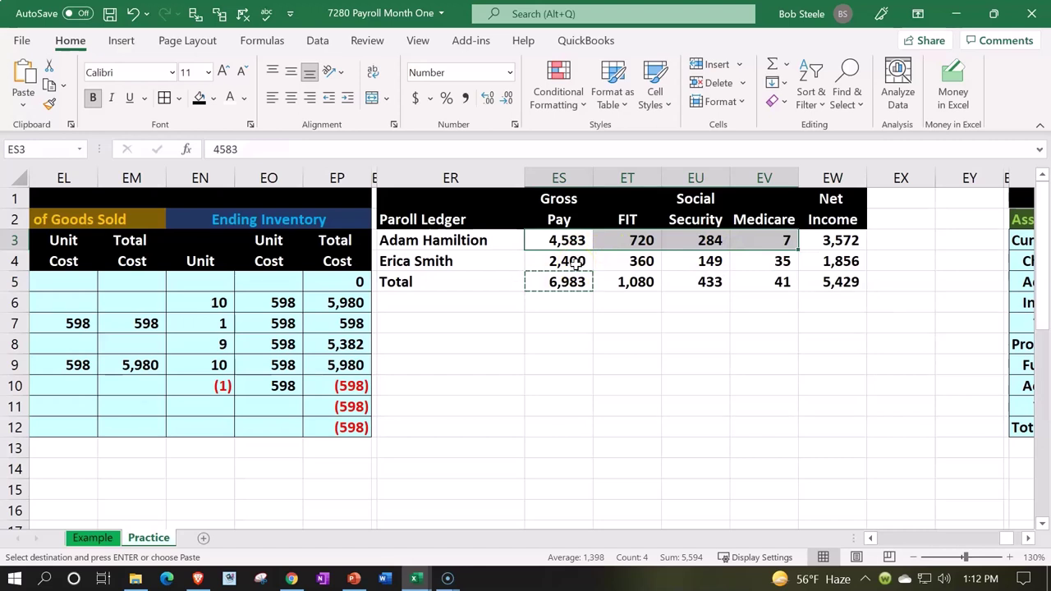
{"action": "left_click_drag", "start_coordinate": [559, 283], "coordinate": [711, 281]}
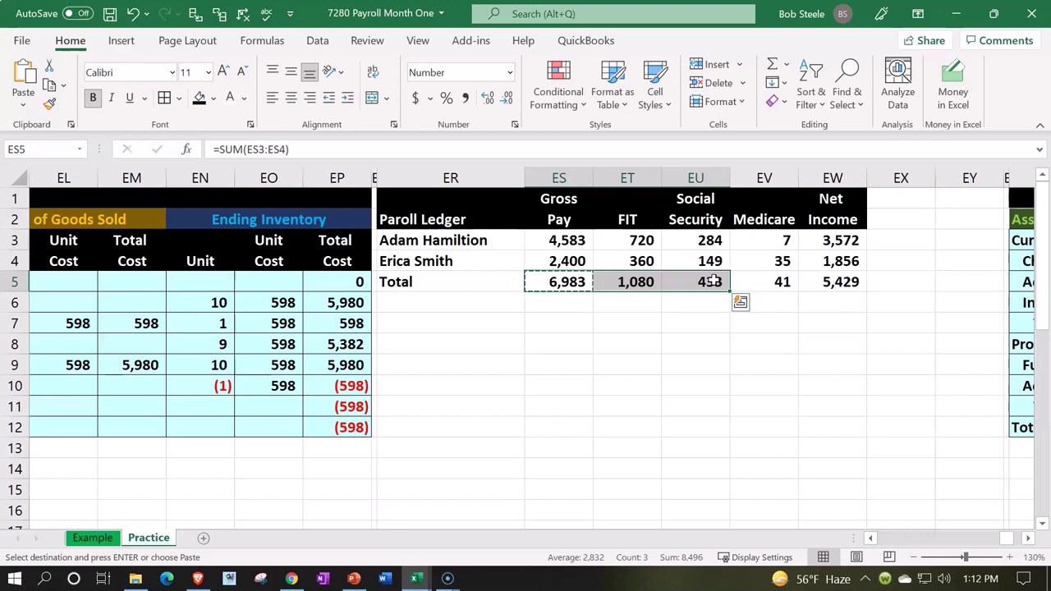
{"action": "left_click_drag", "start_coordinate": [484, 240], "coordinate": [741, 230]}
{"action": "left_click_drag", "start_coordinate": [513, 261], "coordinate": [681, 261]}
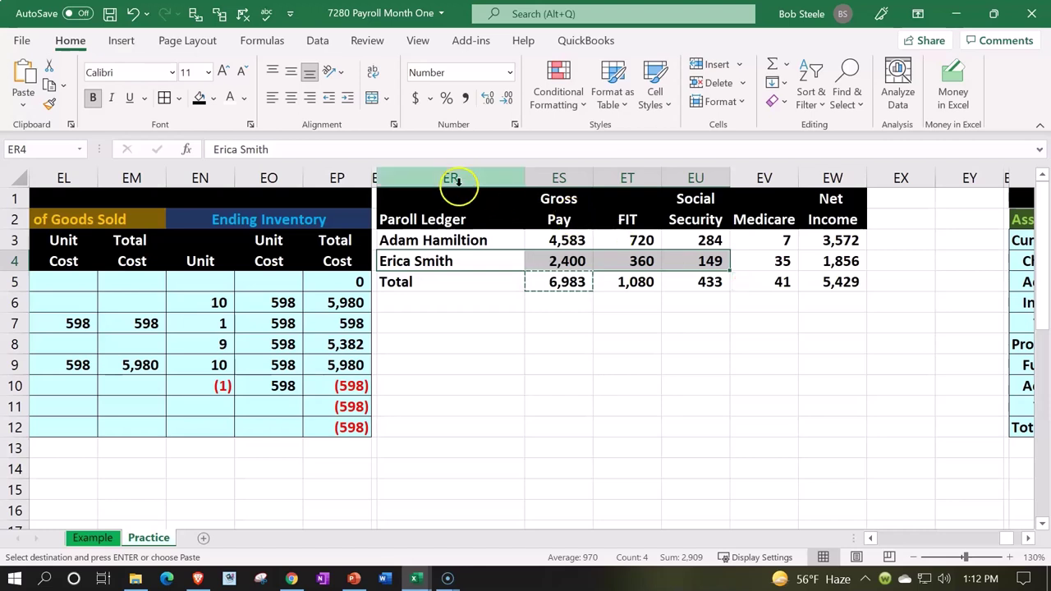
{"action": "left_click_drag", "start_coordinate": [453, 194], "coordinate": [847, 281]}
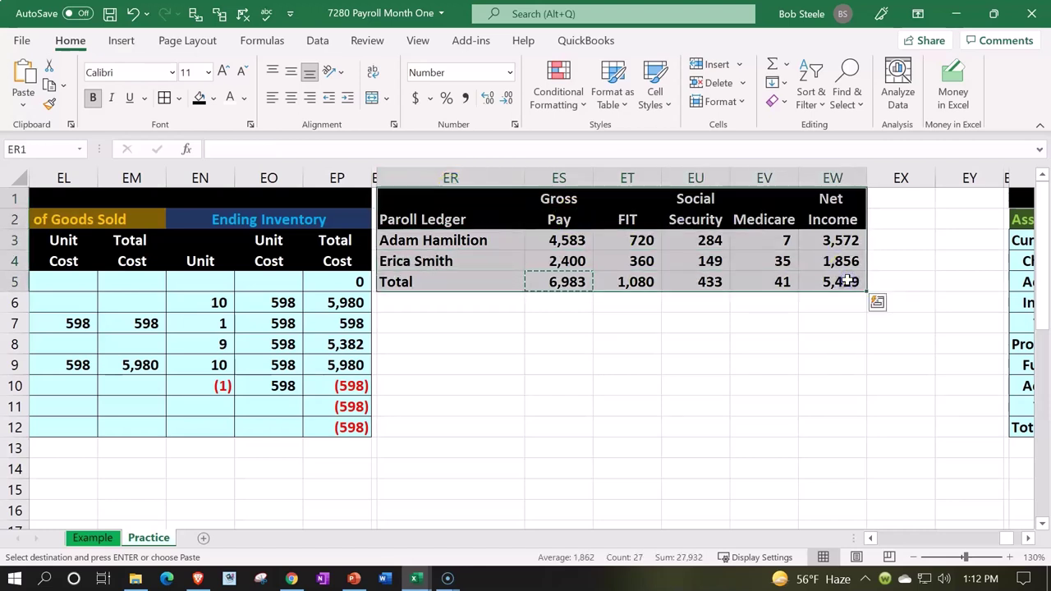
{"action": "left_click_drag", "start_coordinate": [504, 281], "coordinate": [812, 291]}
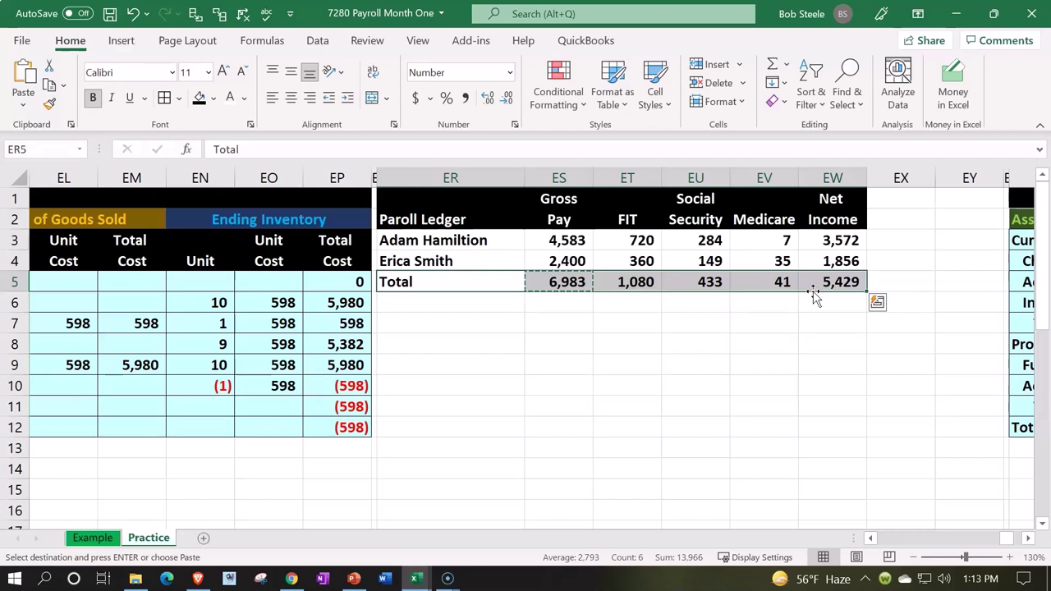
{"action": "left_click", "coordinate": [829, 282]}
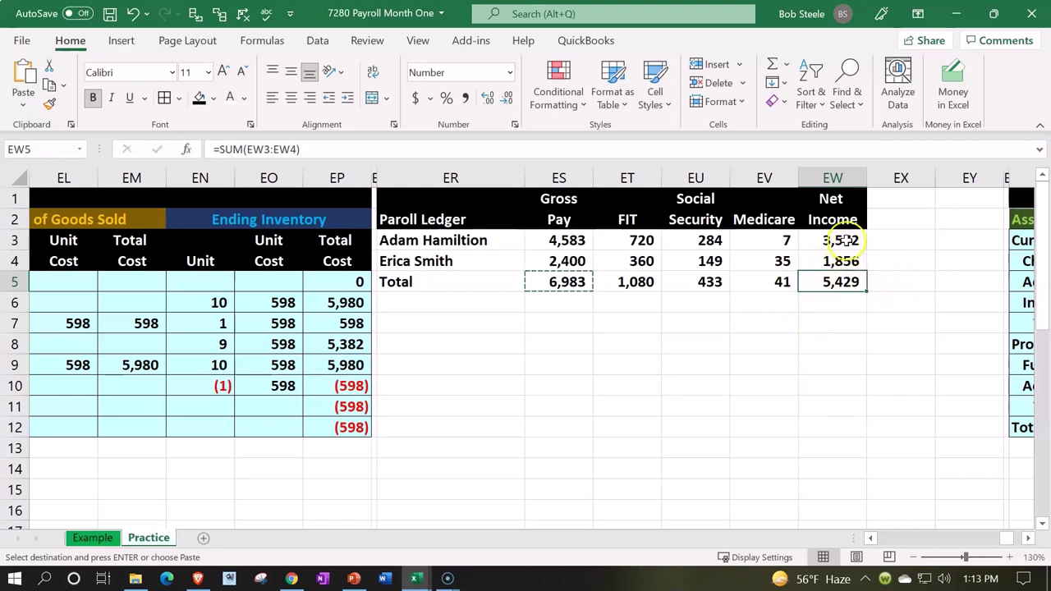
{"action": "left_click_drag", "start_coordinate": [841, 240], "coordinate": [846, 263]}
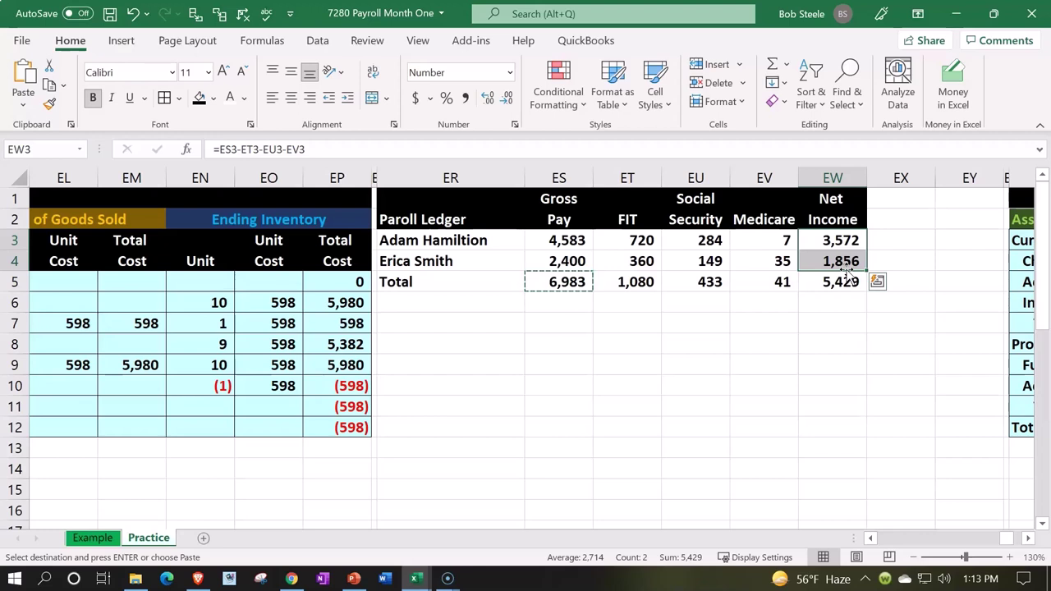
{"action": "left_click", "coordinate": [838, 343]}
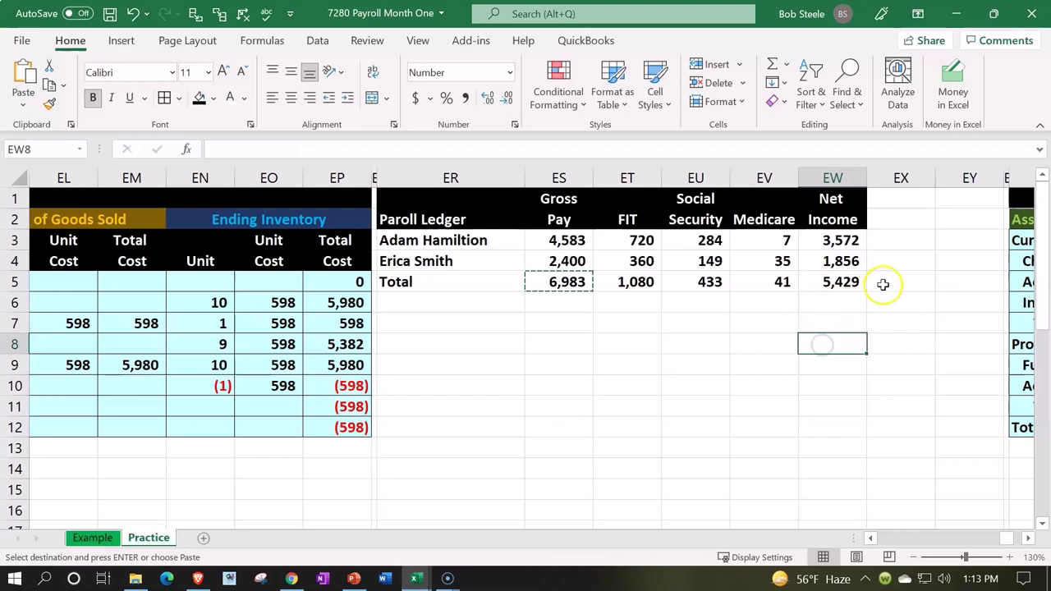
Step: Add a net income check in EX5 that subtracts the withholdings from total gross pay, +ES5-SUM(ET5:EV5)
{"action": "left_click", "coordinate": [855, 283]}
{"action": "double_click", "coordinate": [855, 283]}
{"action": "key", "text": "Tab"}
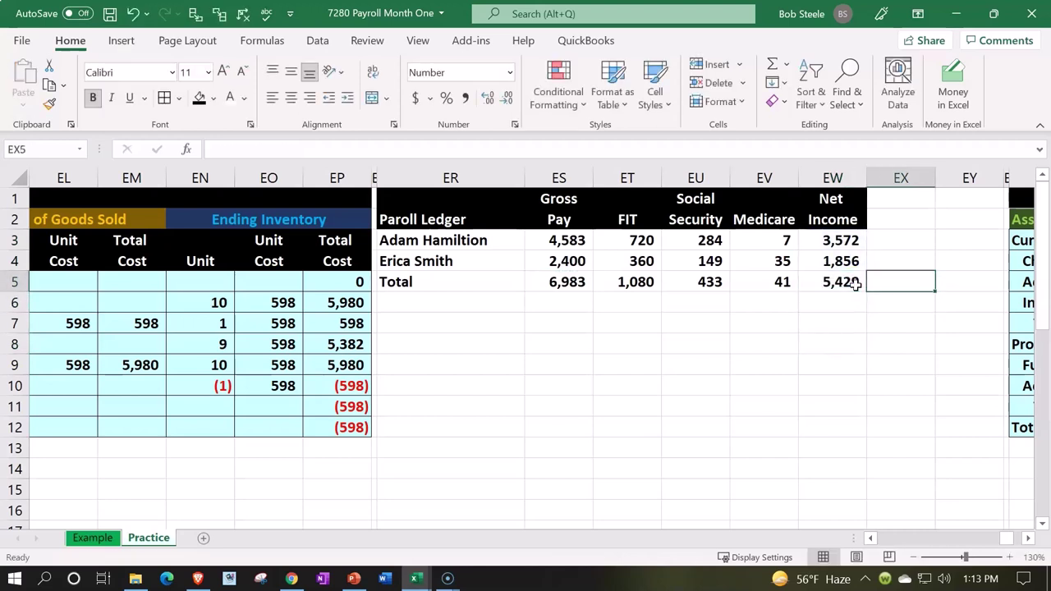
{"action": "type", "text": "+"}
{"action": "key", "text": "Left"}
{"action": "key", "text": "Left"}
{"action": "key", "text": "Left"}
{"action": "key", "text": "Left"}
{"action": "key", "text": "Left"}
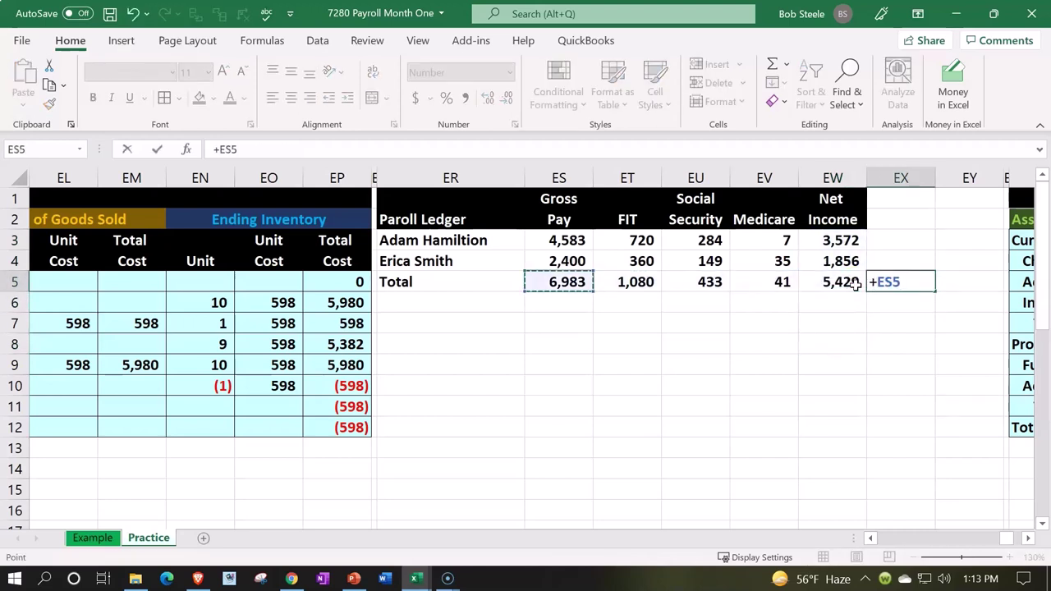
{"action": "type", "text": "-sum("}
{"action": "key", "text": "Left"}
{"action": "key", "text": "Left"}
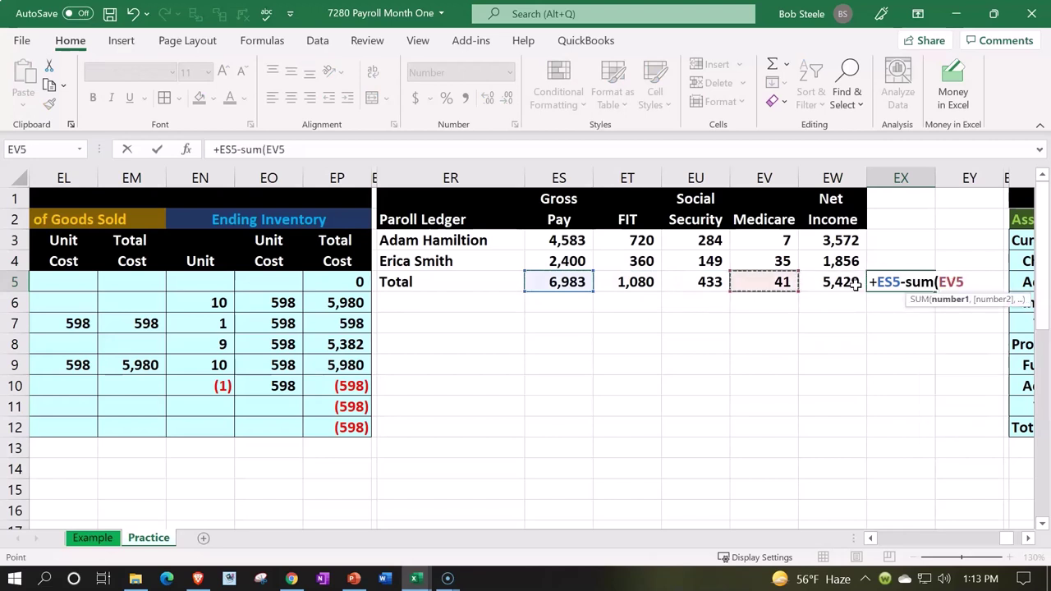
{"action": "key", "text": "shift+Left"}
{"action": "key", "text": "shift+Left"}
{"action": "key", "text": "Return"}
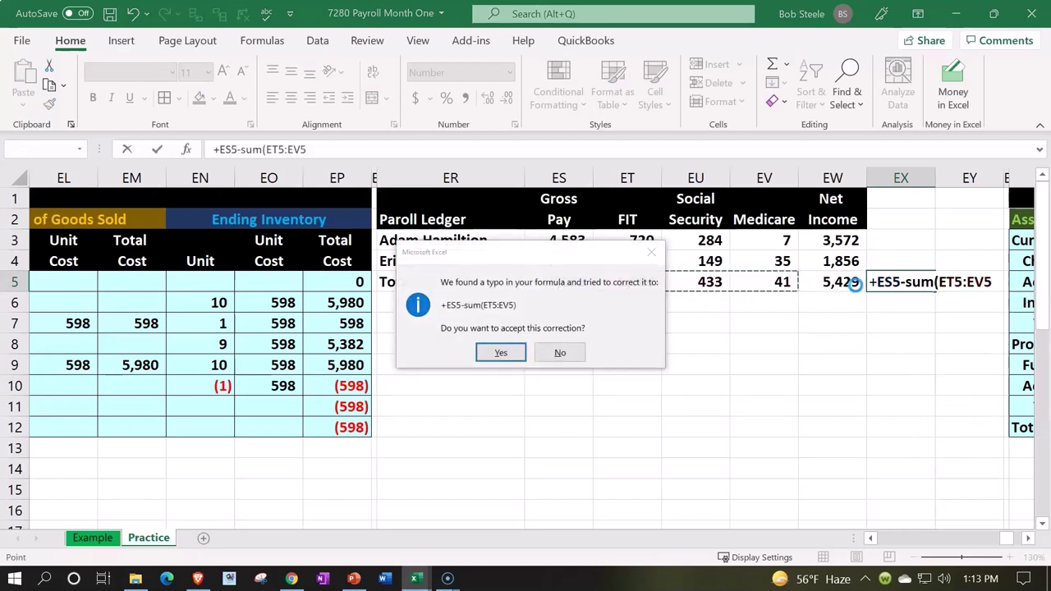
{"action": "key", "text": "Return"}
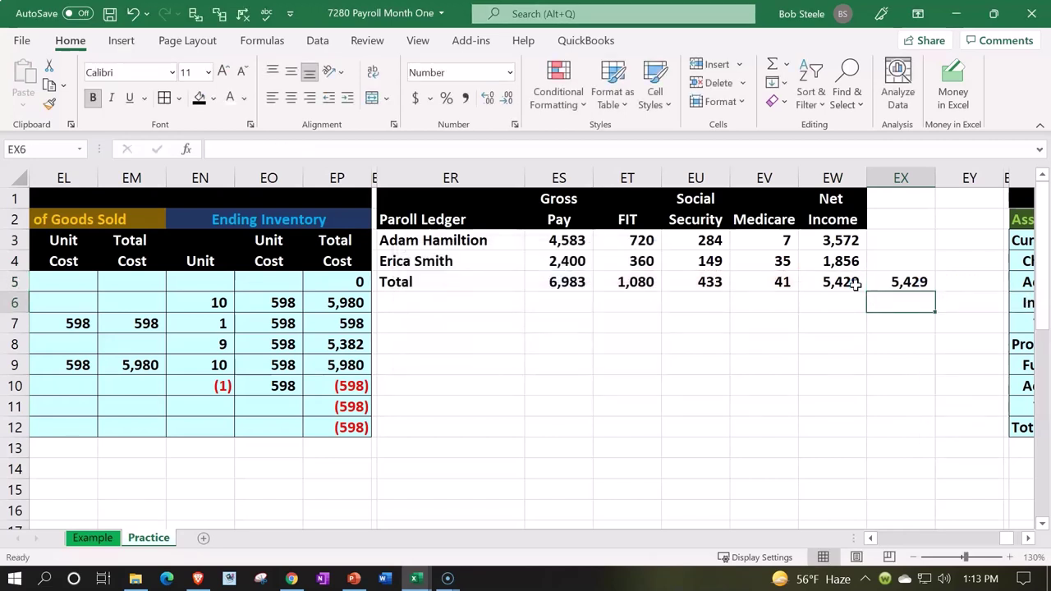
Step: Enter the heading "Employer Tax" in ER8, below the payroll ledger
{"action": "key", "text": "Left"}
{"action": "key", "text": "Left"}
{"action": "key", "text": "Left"}
{"action": "key", "text": "Left"}
{"action": "key", "text": "Left"}
{"action": "key", "text": "Left"}
{"action": "key", "text": "Down"}
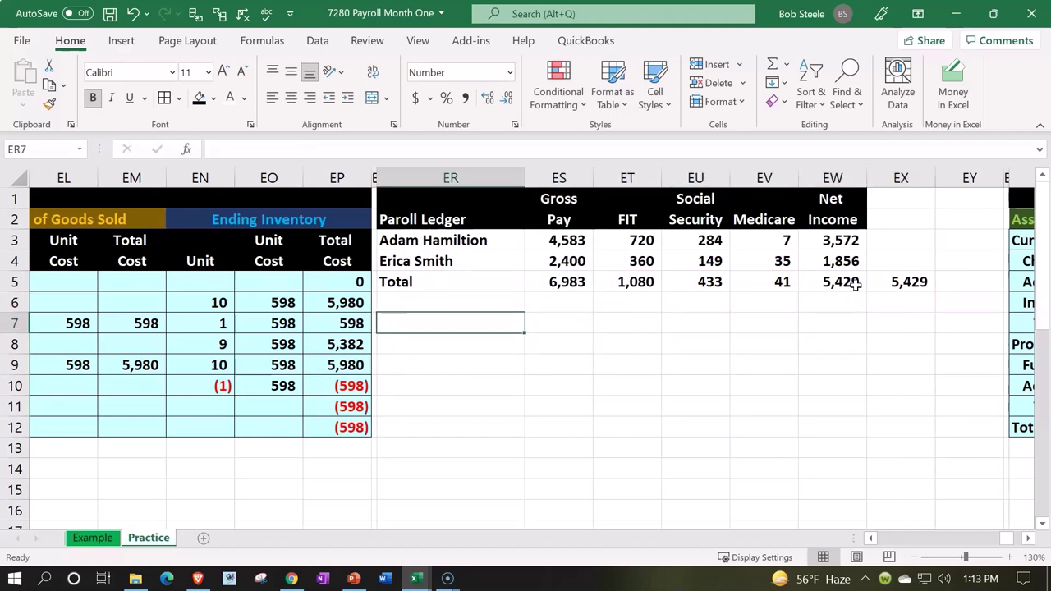
{"action": "key", "text": "Down"}
{"action": "type", "text": "E"}
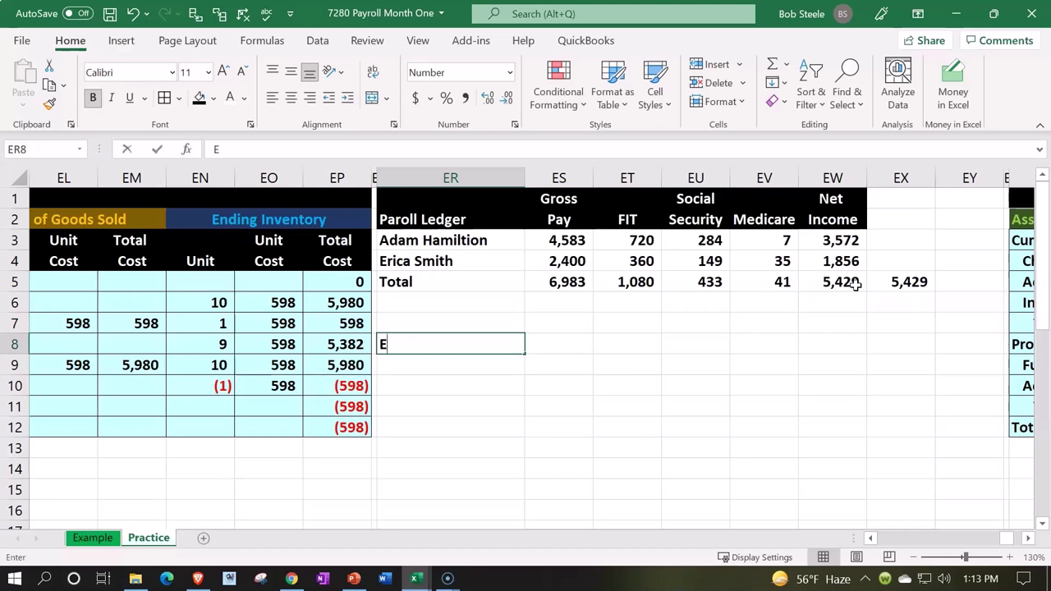
{"action": "type", "text": "mployer Tax"}
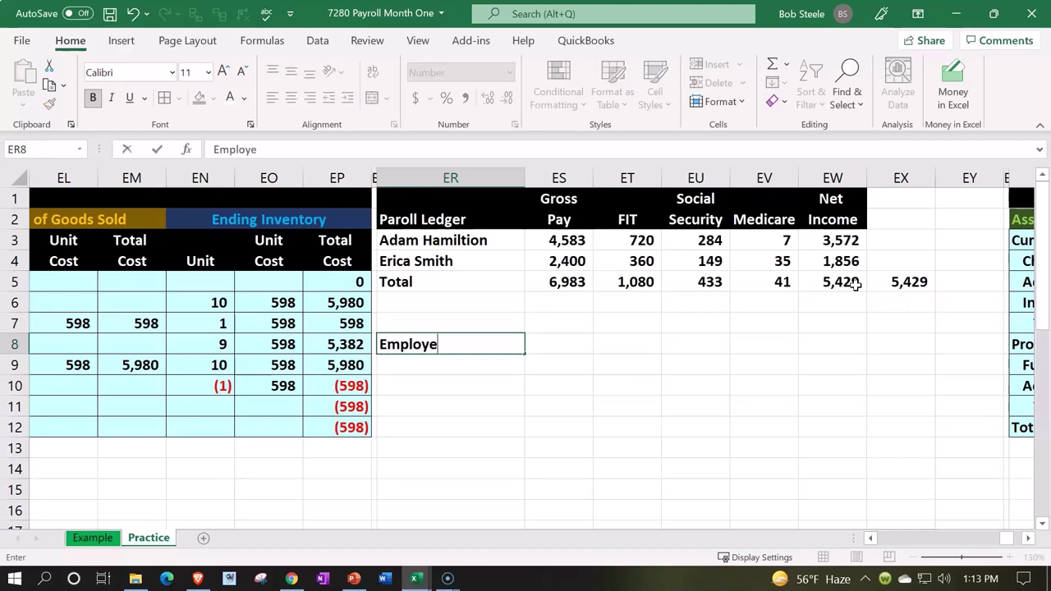
{"action": "key", "text": "ctrl+Return"}
Step: Link EU7 to the "Social" heading in EU1 with the formula =EU1
{"action": "key", "text": "Right"}
{"action": "key", "text": "Right"}
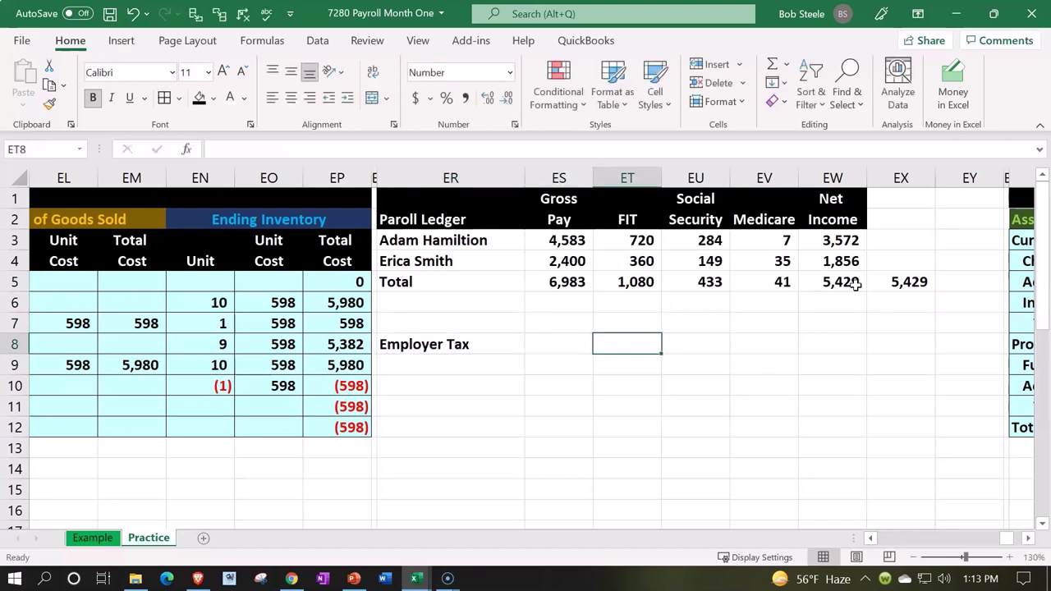
{"action": "key", "text": "Right"}
{"action": "key", "text": "Up"}
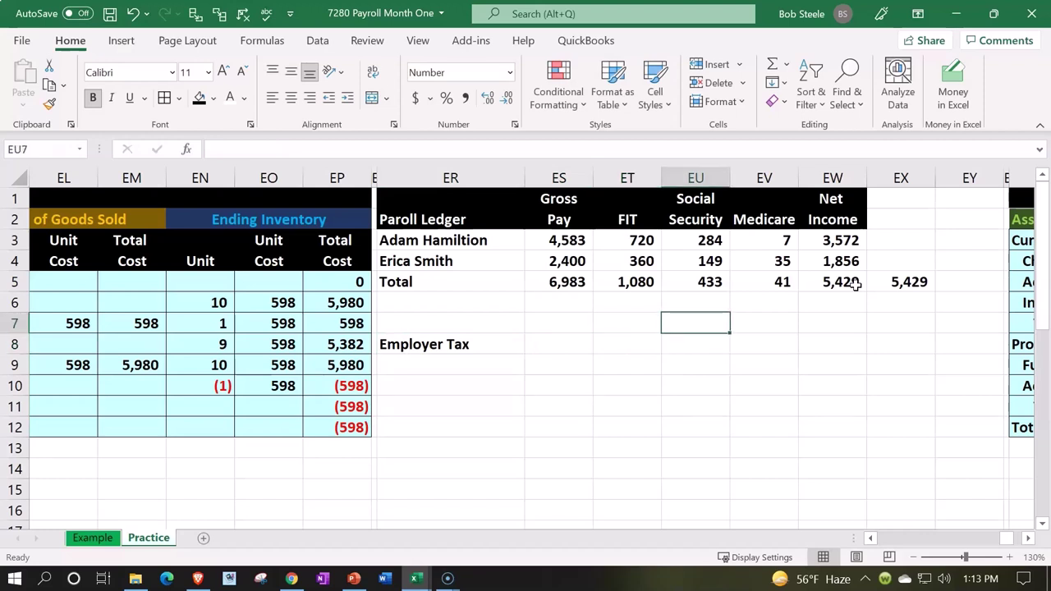
{"action": "type", "text": "="}
{"action": "key", "text": "Up"}
{"action": "key", "text": "Up"}
{"action": "key", "text": "Up"}
{"action": "key", "text": "Up"}
{"action": "key", "text": "Up"}
{"action": "key", "text": "Up"}
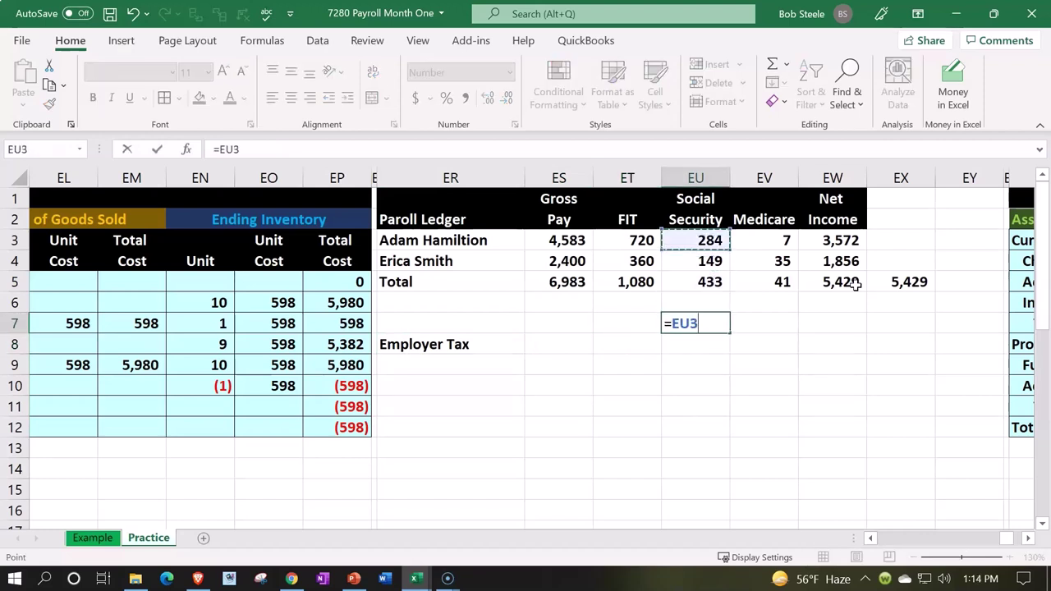
{"action": "key", "text": "Return"}
Step: Link EU8 to the "Security" heading in EU2 with the formula +EU2
{"action": "type", "text": "+"}
{"action": "key", "text": "Up"}
{"action": "key", "text": "Up"}
{"action": "key", "text": "Up"}
{"action": "key", "text": "Up"}
{"action": "key", "text": "Up"}
{"action": "key", "text": "Up"}
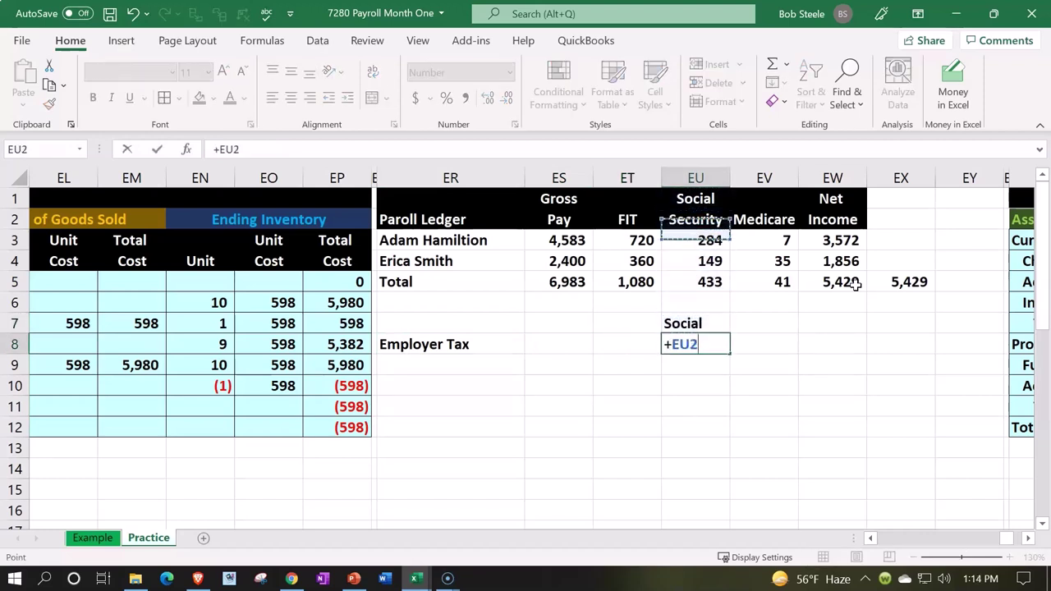
{"action": "key", "text": "Tab"}
Step: Link EV8 to the "Medicare" heading in EV2 of the payroll ledger
{"action": "type", "text": "+"}
{"action": "key", "text": "Up"}
{"action": "key", "text": "Up"}
{"action": "key", "text": "Up"}
{"action": "key", "text": "Up"}
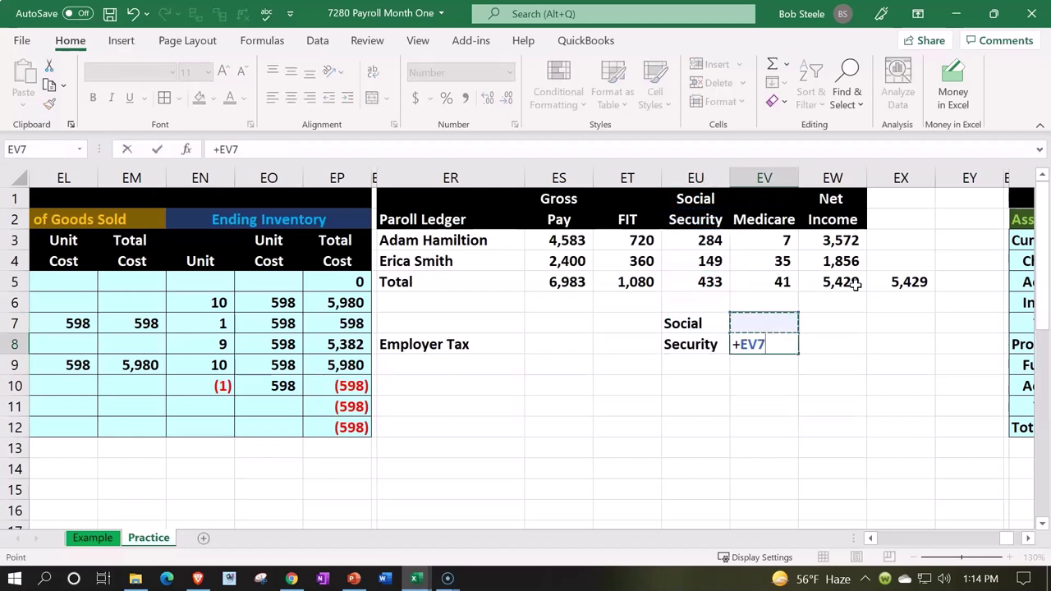
{"action": "key", "text": "Up"}
{"action": "key", "text": "Up"}
{"action": "key", "text": "Tab"}
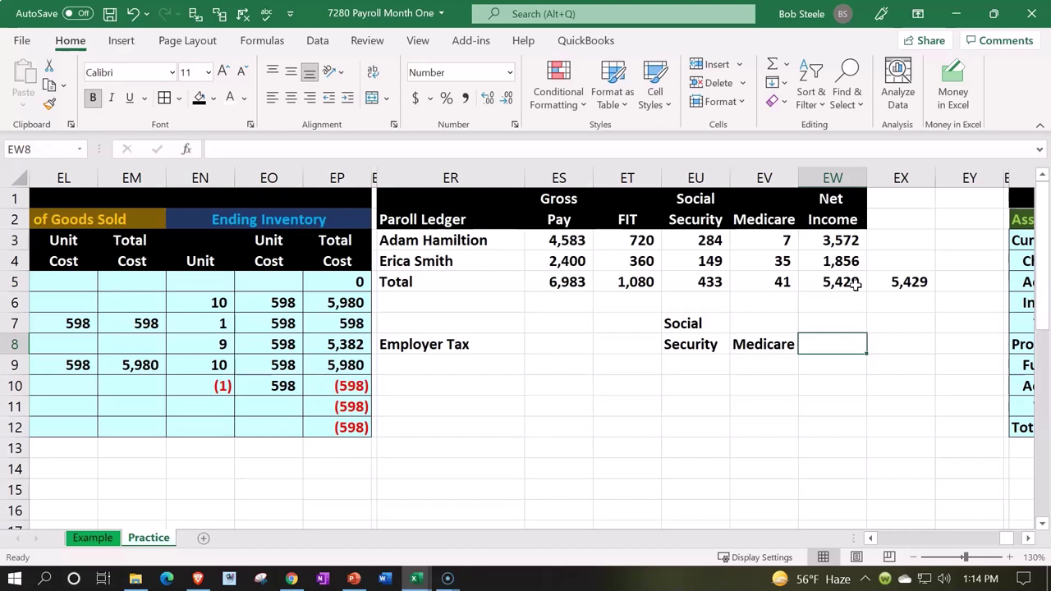
Step: Enter the column heading "Total" in EW8, beside the Medicare heading
{"action": "left_click", "coordinate": [719, 328]}
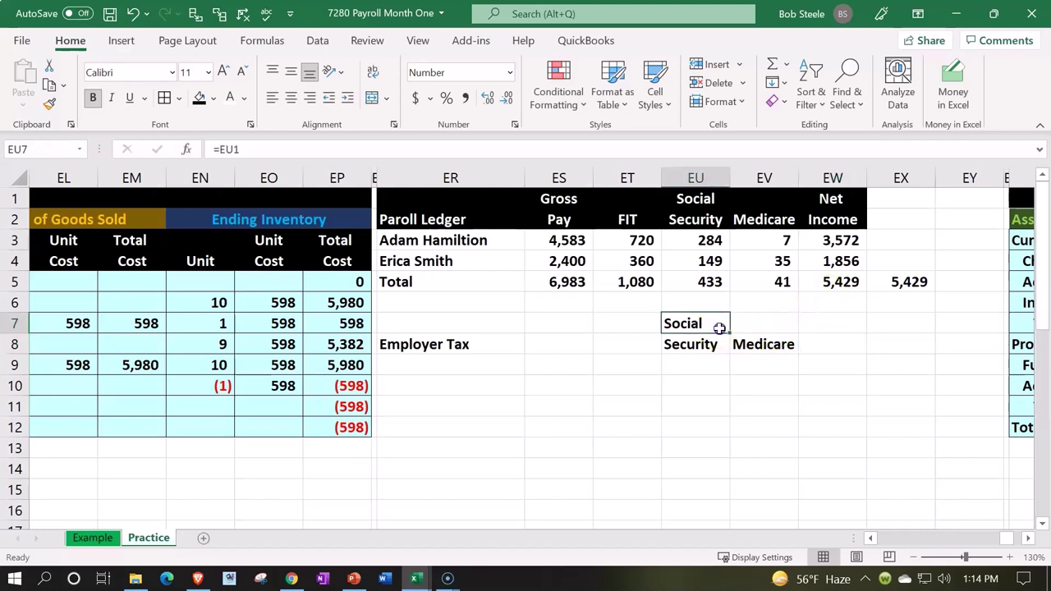
{"action": "left_click", "coordinate": [836, 353]}
{"action": "type", "text": "T"}
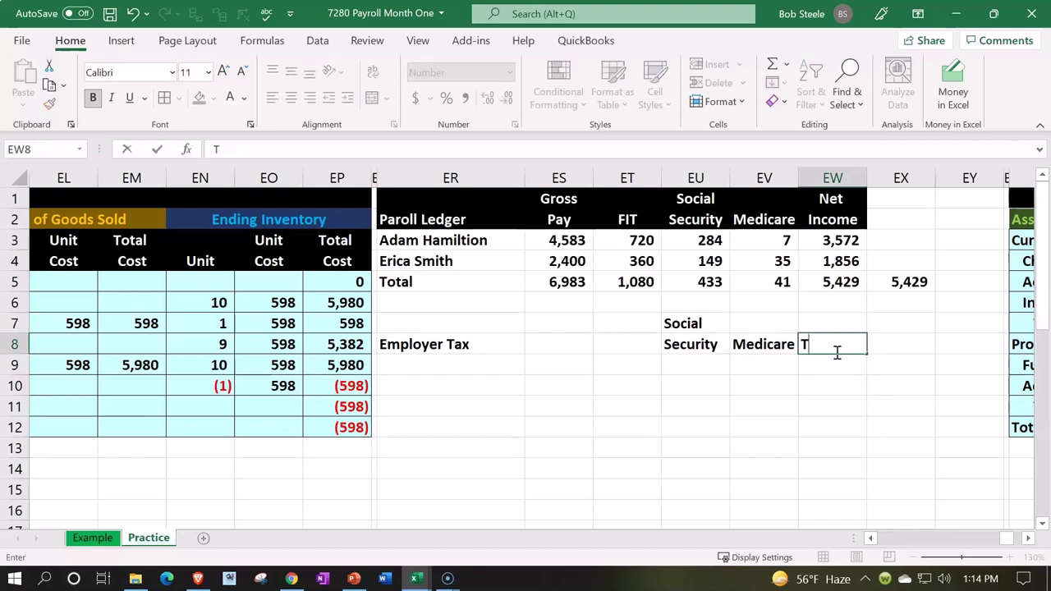
{"action": "type", "text": "otal"}
{"action": "key", "text": "Return"}
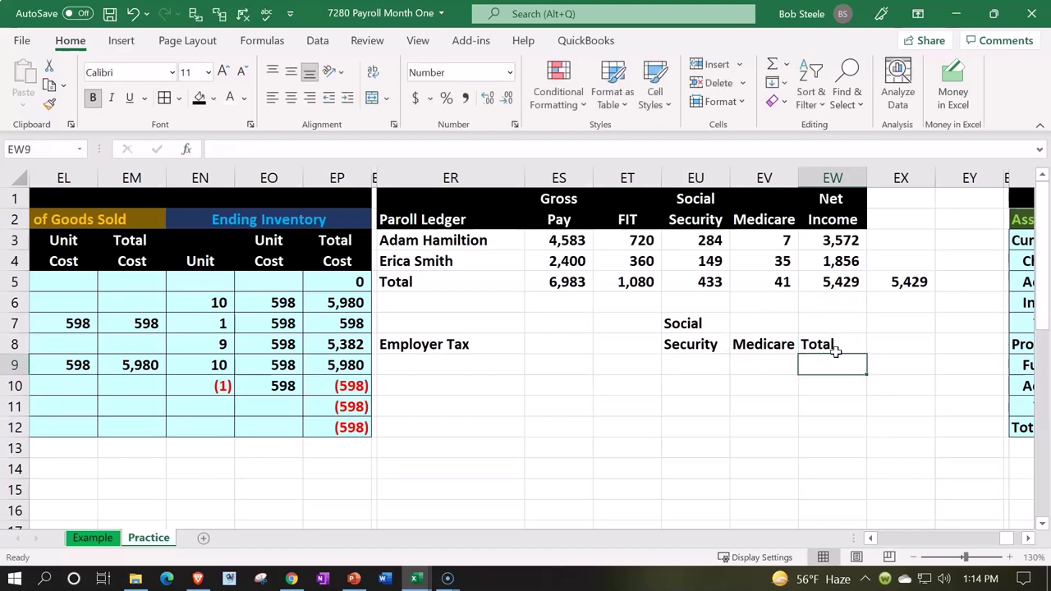
Step: Format the headings in EU7:EW8 with black fill, white font and centered alignment
{"action": "left_click", "coordinate": [723, 328]}
{"action": "left_click_drag", "start_coordinate": [723, 328], "coordinate": [805, 343]}
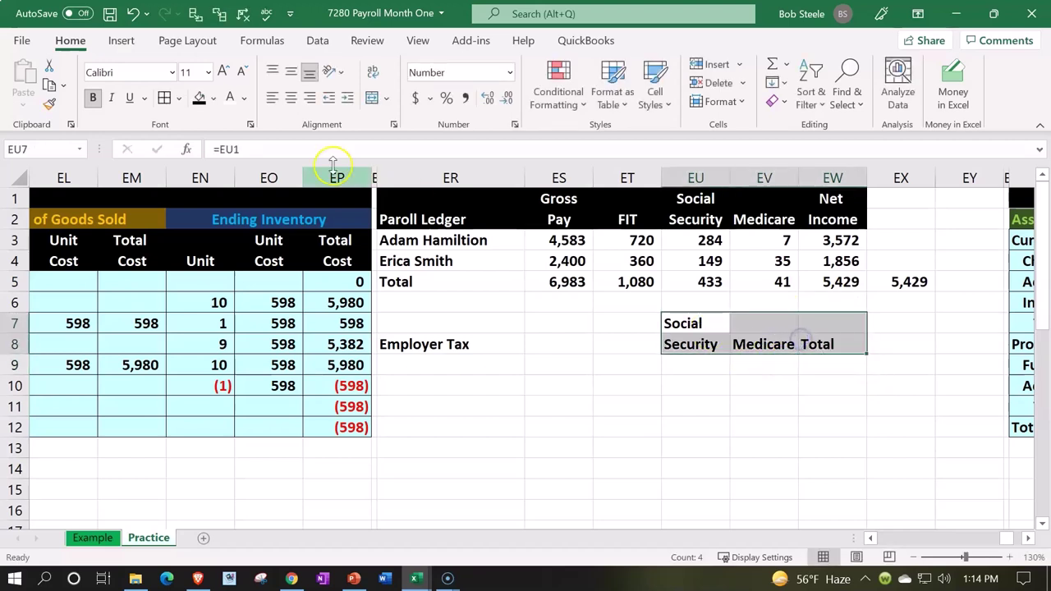
{"action": "left_click", "coordinate": [198, 99]}
{"action": "left_click", "coordinate": [230, 98]}
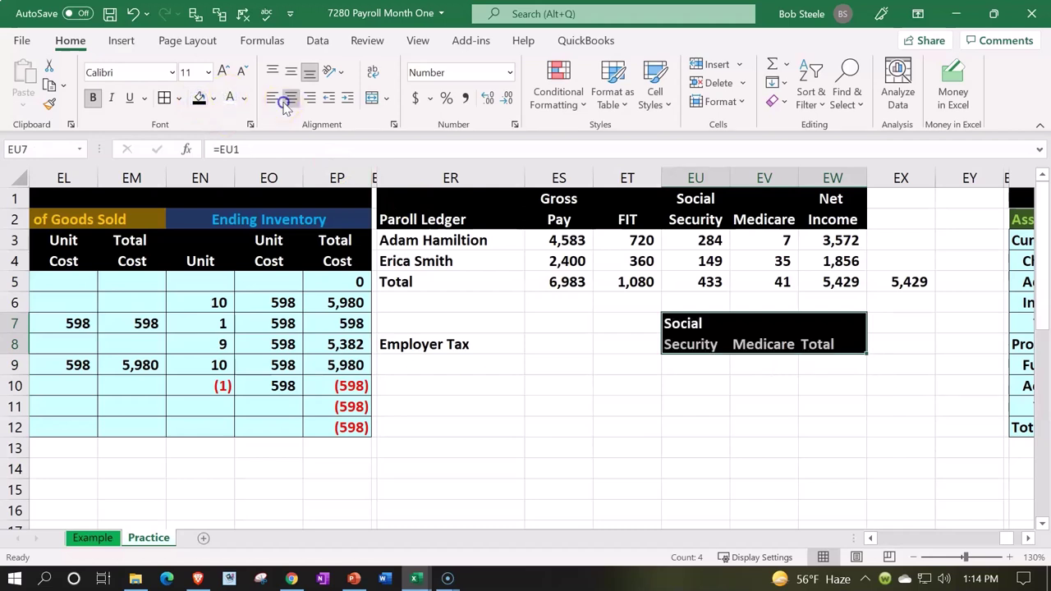
{"action": "left_click", "coordinate": [291, 98]}
Step: Give the Employer Tax heading range ER7:ET8 a black fill and white font
{"action": "left_click_drag", "start_coordinate": [464, 319], "coordinate": [620, 347]}
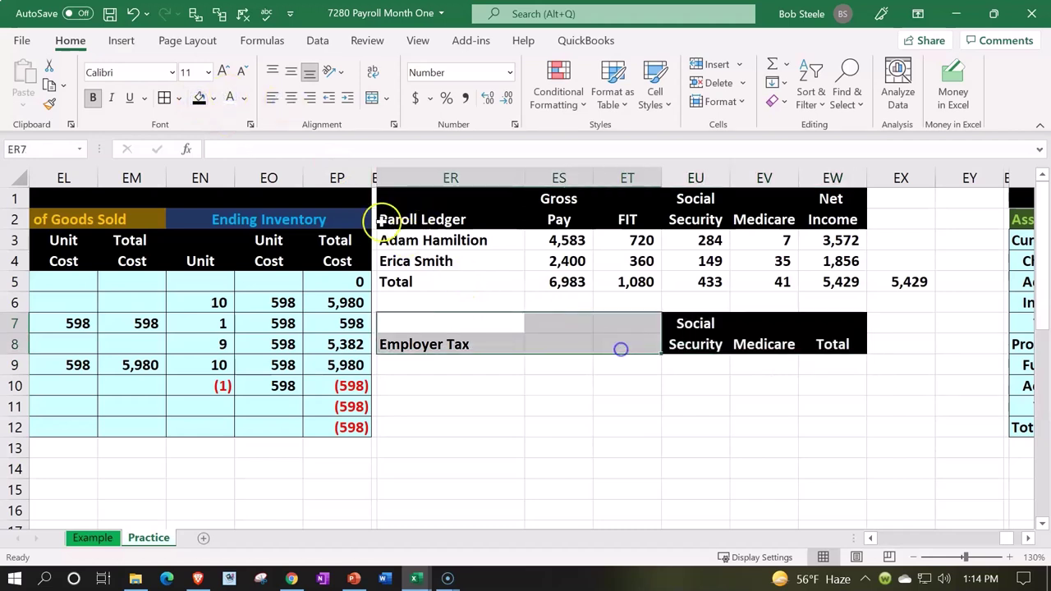
{"action": "left_click", "coordinate": [198, 99]}
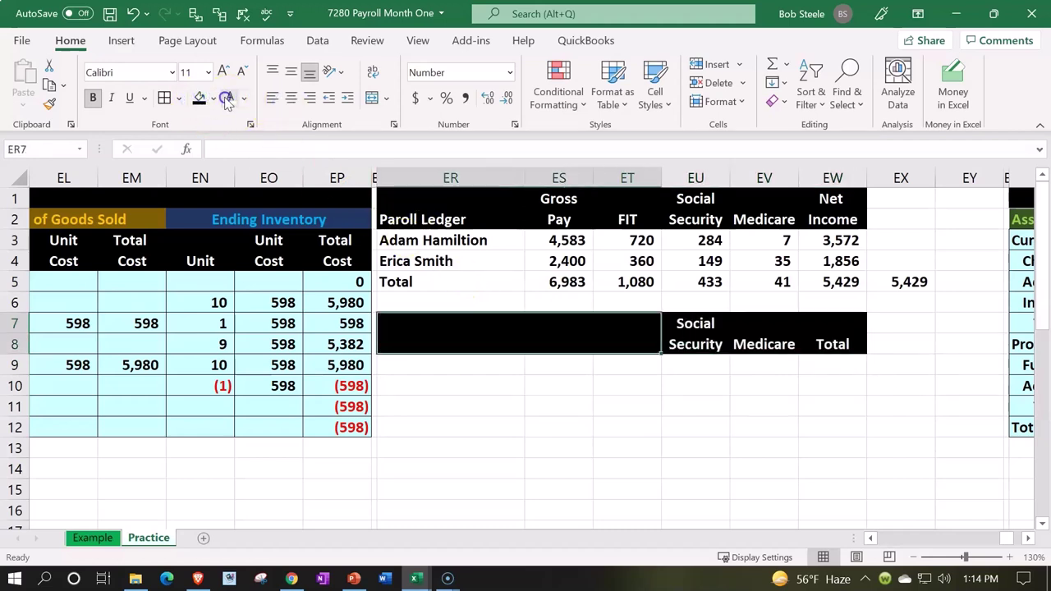
{"action": "left_click", "coordinate": [229, 98]}
Step: Link ER9 to the first employee's name in ER3 of the payroll ledger
{"action": "left_click", "coordinate": [455, 367]}
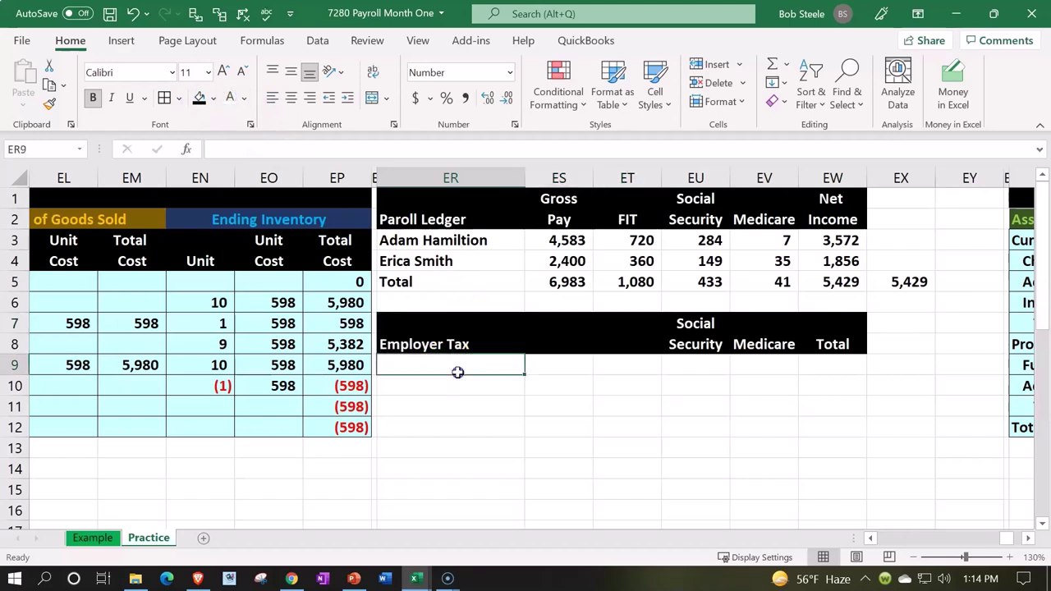
{"action": "type", "text": "="}
{"action": "key", "text": "Up"}
{"action": "key", "text": "Up"}
{"action": "key", "text": "Up"}
{"action": "key", "text": "Up"}
{"action": "key", "text": "Up"}
{"action": "key", "text": "Up"}
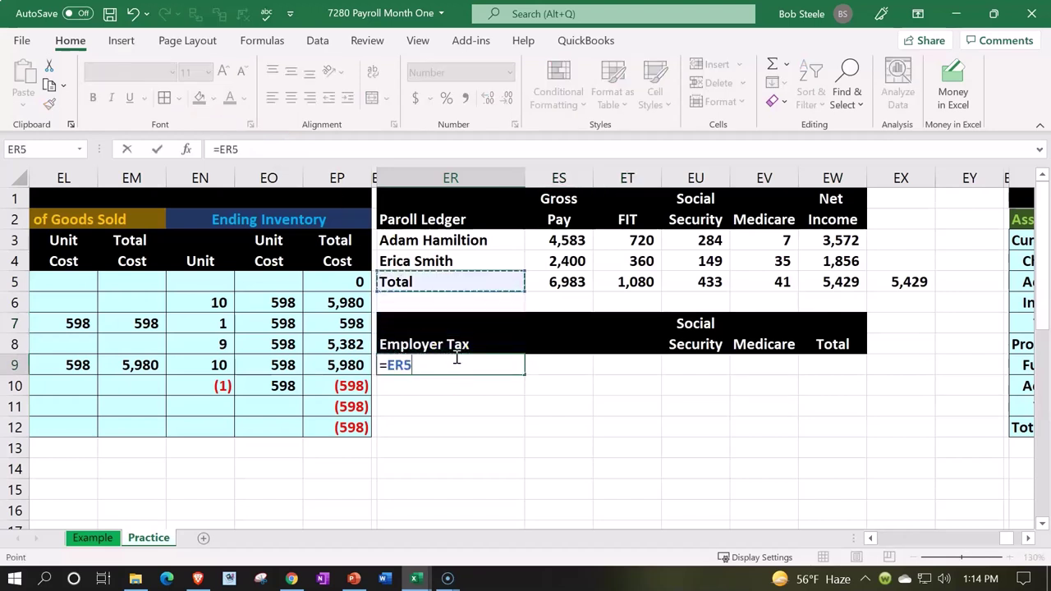
{"action": "key", "text": "Return"}
Step: Link ER10 to the second employee's name in ER4 of the payroll ledger
{"action": "type", "text": "="}
{"action": "key", "text": "Up"}
{"action": "key", "text": "Up"}
{"action": "key", "text": "Up"}
{"action": "key", "text": "Up"}
{"action": "key", "text": "Up"}
{"action": "key", "text": "Up"}
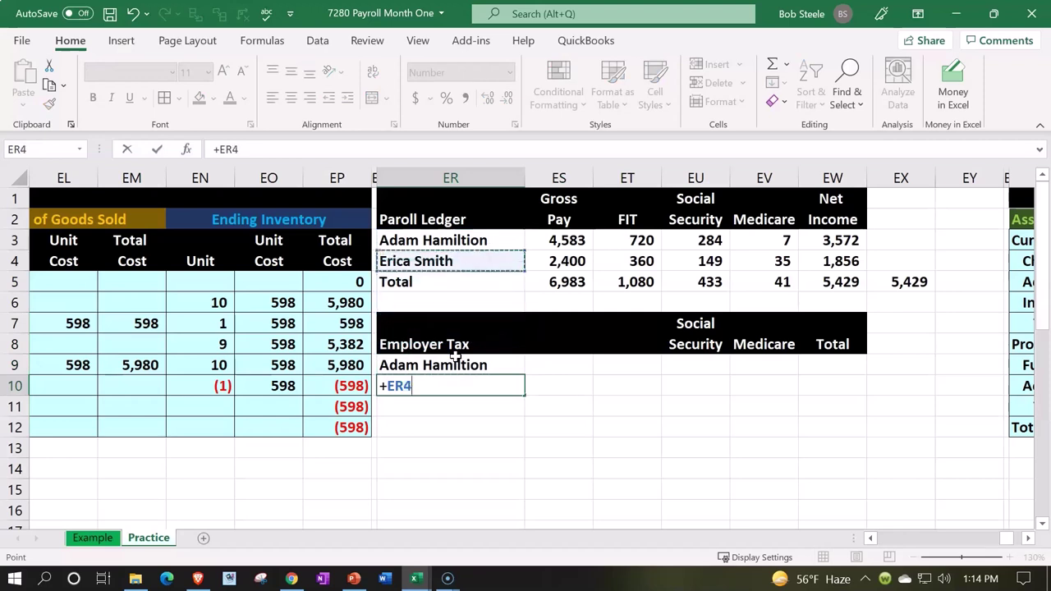
{"action": "key", "text": "Return"}
Step: Link the first employee's employer Social Security in EU9 to the ledger amount in EU3
{"action": "key", "text": "Right"}
{"action": "key", "text": "Right"}
{"action": "key", "text": "Up"}
{"action": "key", "text": "Up"}
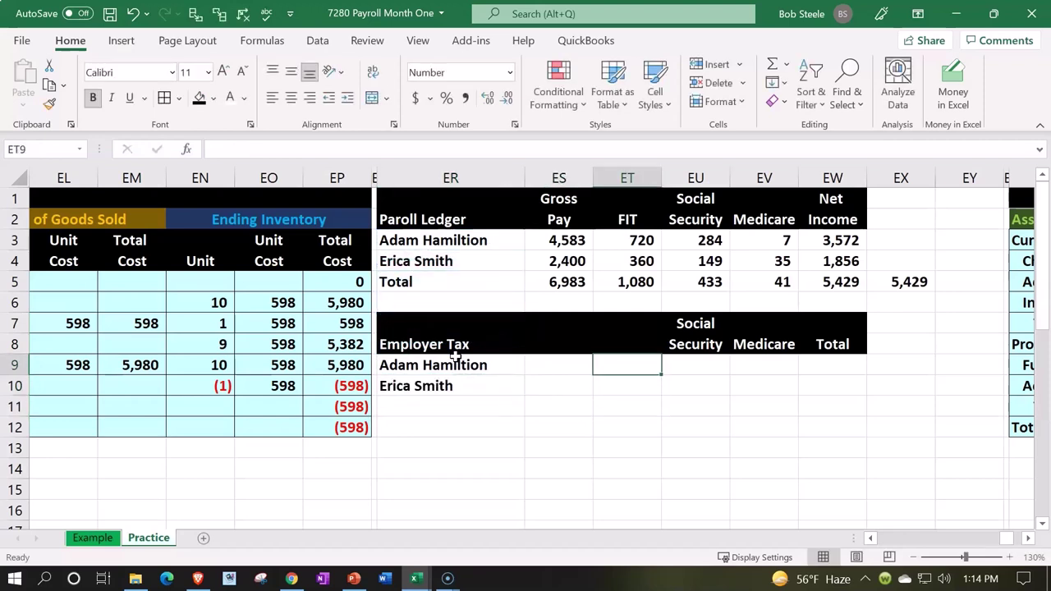
{"action": "key", "text": "Right"}
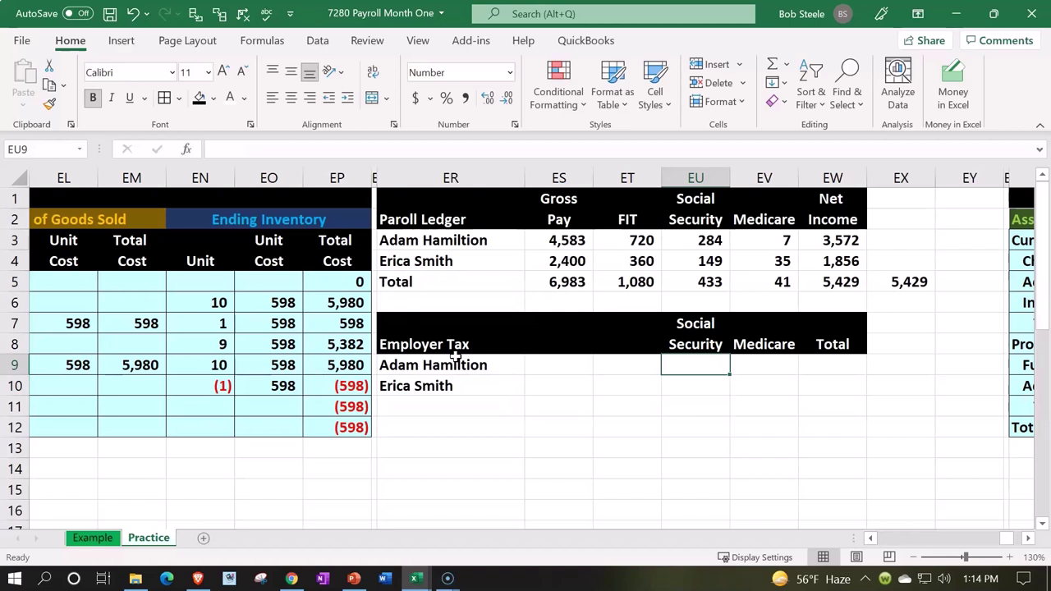
{"action": "type", "text": "="}
{"action": "key", "text": "Up"}
{"action": "key", "text": "Up"}
{"action": "key", "text": "Up"}
{"action": "key", "text": "Up"}
{"action": "key", "text": "Up"}
{"action": "key", "text": "Up"}
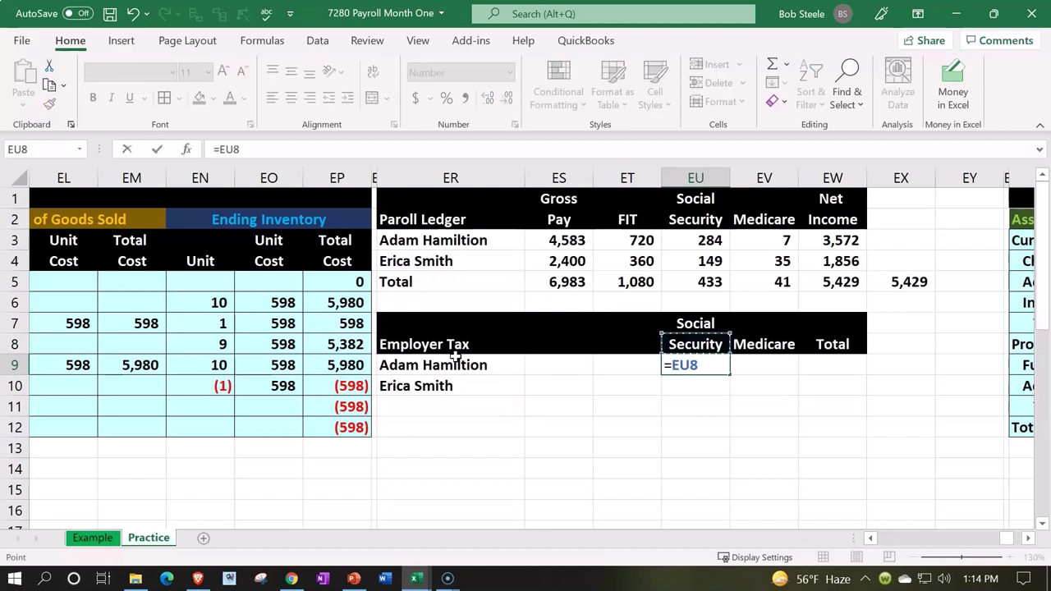
{"action": "key", "text": "Return"}
Step: Link the second employee's employer Social Security in EU10 to the ledger amount in EU4
{"action": "type", "text": "+"}
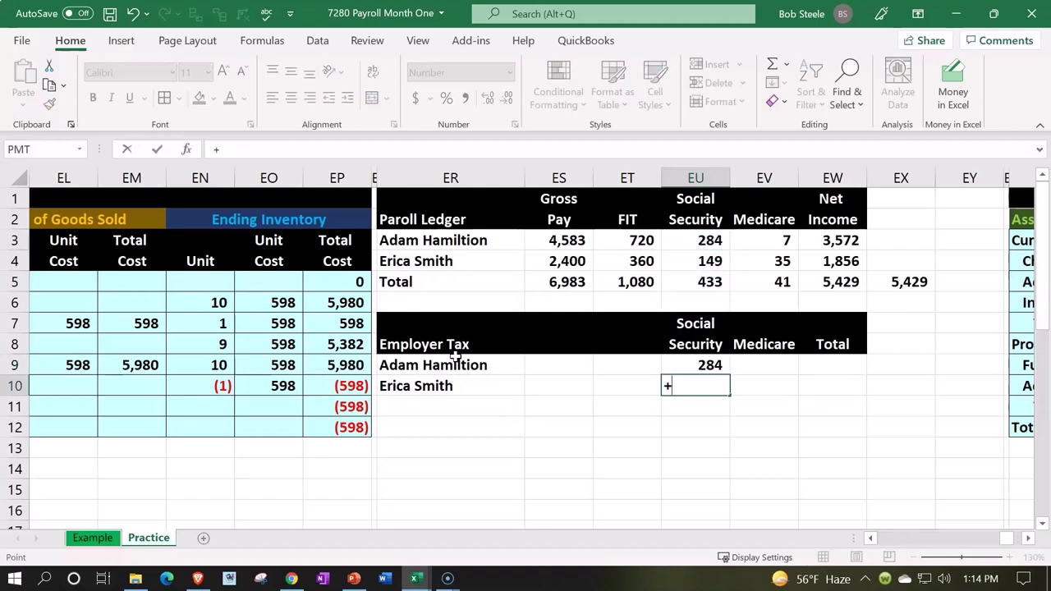
{"action": "key", "text": "Up"}
{"action": "key", "text": "Up"}
{"action": "key", "text": "Up"}
{"action": "key", "text": "Up"}
{"action": "key", "text": "Up"}
{"action": "key", "text": "Up"}
{"action": "key", "text": "Return"}
Step: Link the first employee's employer Medicare in EV9 to the ledger amount in EV3
{"action": "key", "text": "Right"}
{"action": "key", "text": "Up"}
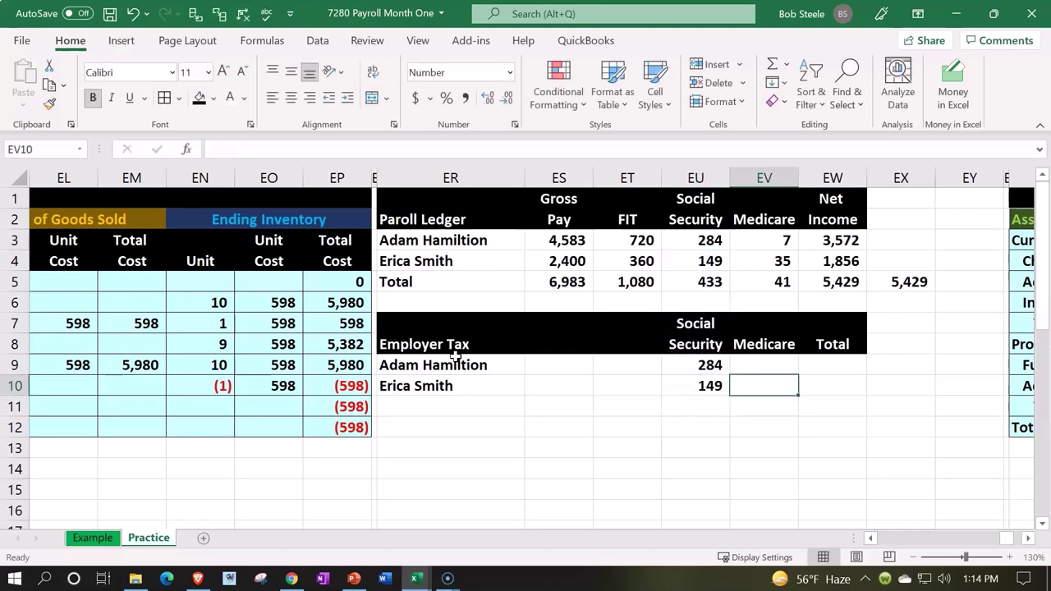
{"action": "key", "text": "Up"}
{"action": "type", "text": "+"}
{"action": "key", "text": "Up"}
{"action": "key", "text": "Up"}
{"action": "key", "text": "Up"}
{"action": "key", "text": "Up"}
{"action": "key", "text": "Up"}
{"action": "key", "text": "Up"}
{"action": "key", "text": "Return"}
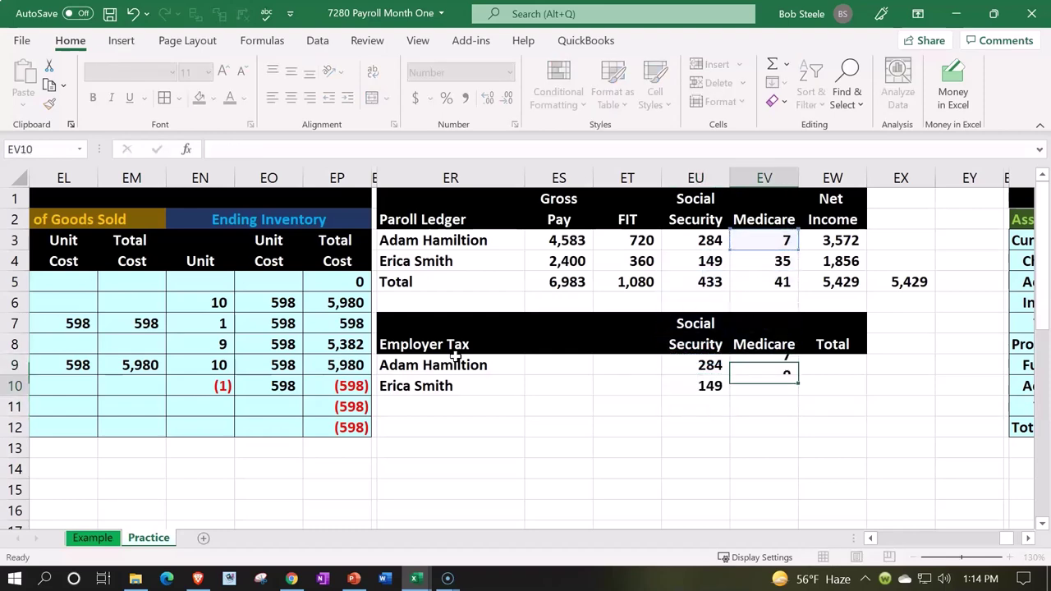
Step: Link the second employee's employer Medicare in EV10 to the ledger amount in EV4
{"action": "type", "text": "+"}
{"action": "key", "text": "Up"}
{"action": "key", "text": "Up"}
{"action": "key", "text": "Up"}
{"action": "key", "text": "Up"}
{"action": "key", "text": "Up"}
{"action": "key", "text": "Up"}
{"action": "key", "text": "Return"}
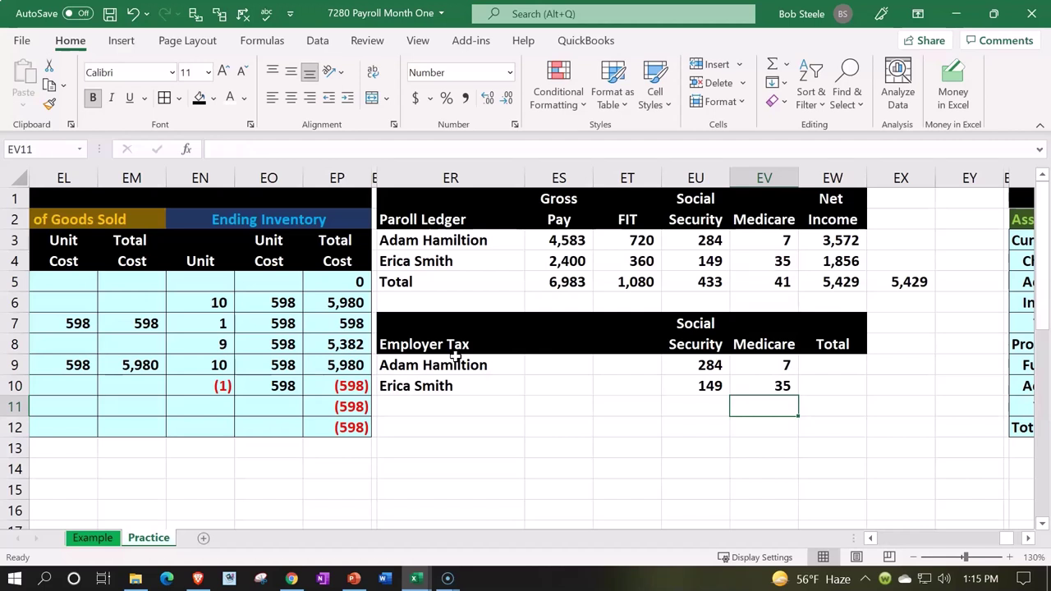
Step: Total the first employee's employer taxes in EW9 with a SUM of EU9:EV9
{"action": "left_click", "coordinate": [558, 261]}
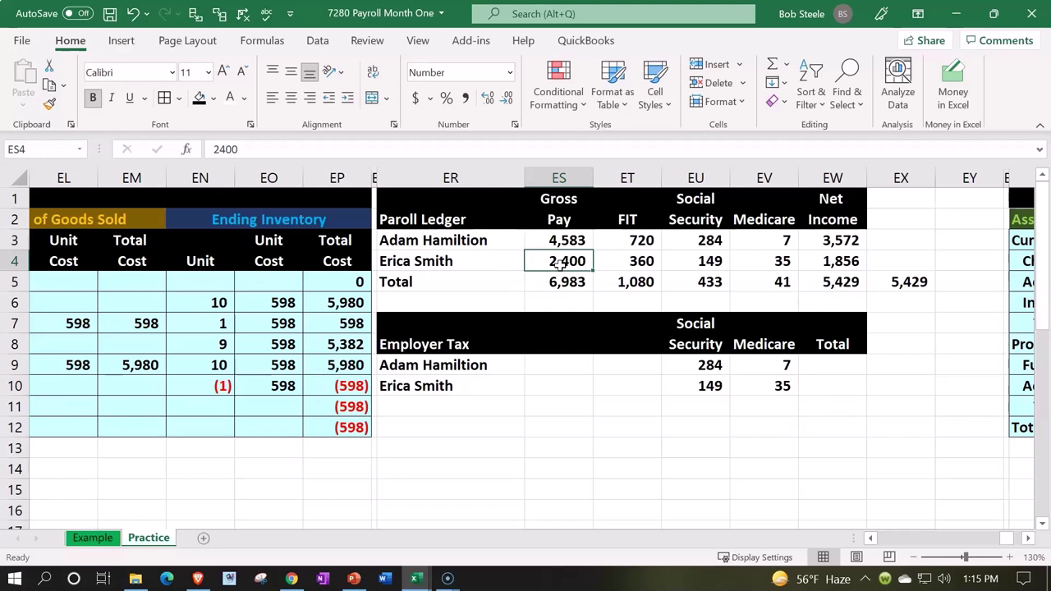
{"action": "key", "text": "Down"}
{"action": "key", "text": "Down"}
{"action": "key", "text": "Down"}
{"action": "key", "text": "Down"}
{"action": "key", "text": "Down"}
{"action": "key", "text": "Right"}
{"action": "key", "text": "Right"}
{"action": "key", "text": "Right"}
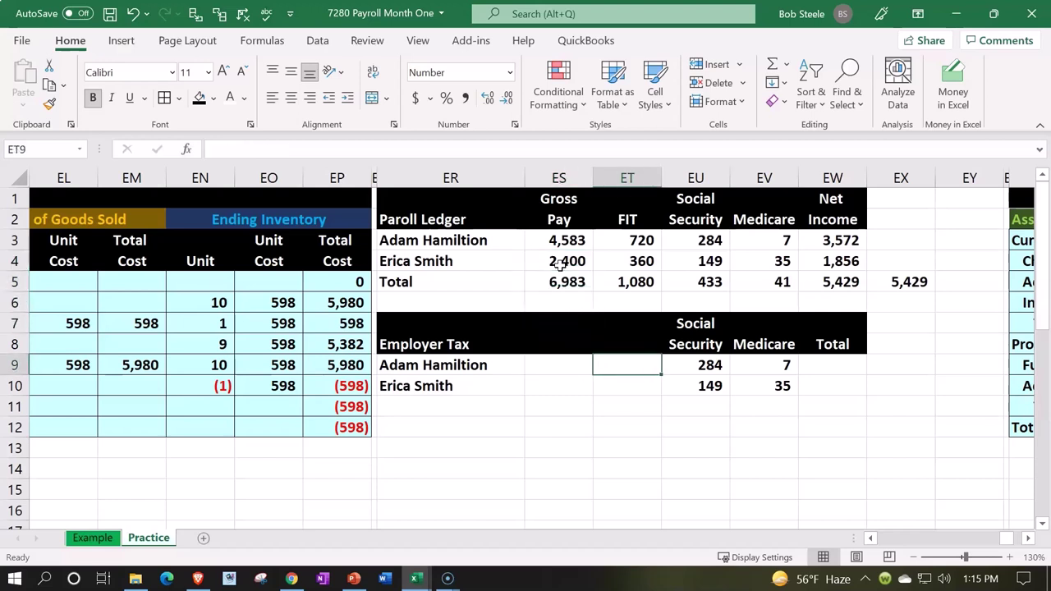
{"action": "key", "text": "Right"}
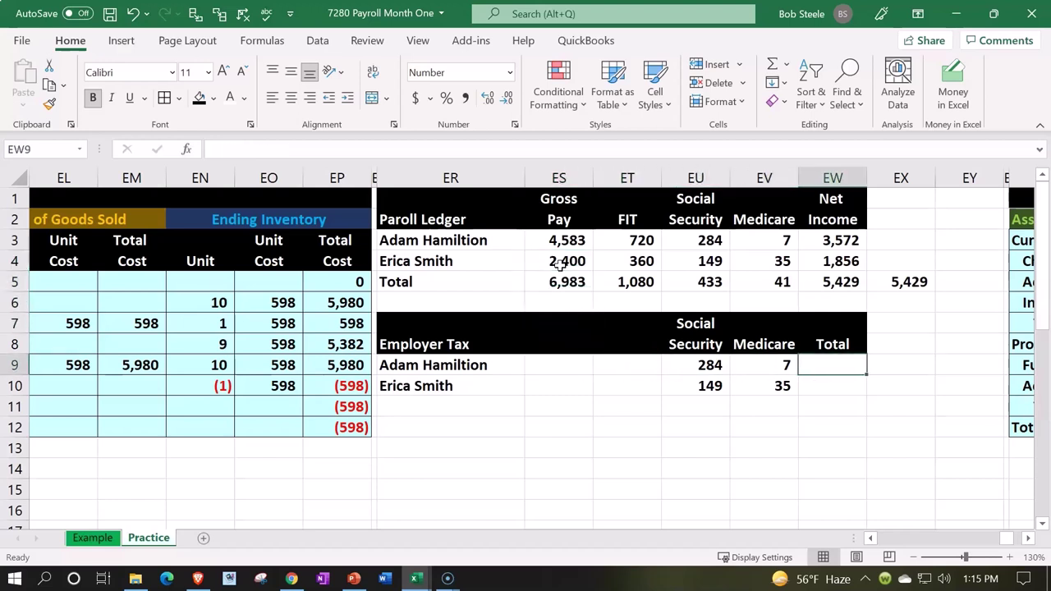
{"action": "type", "text": "=sum("}
{"action": "key", "text": "Left"}
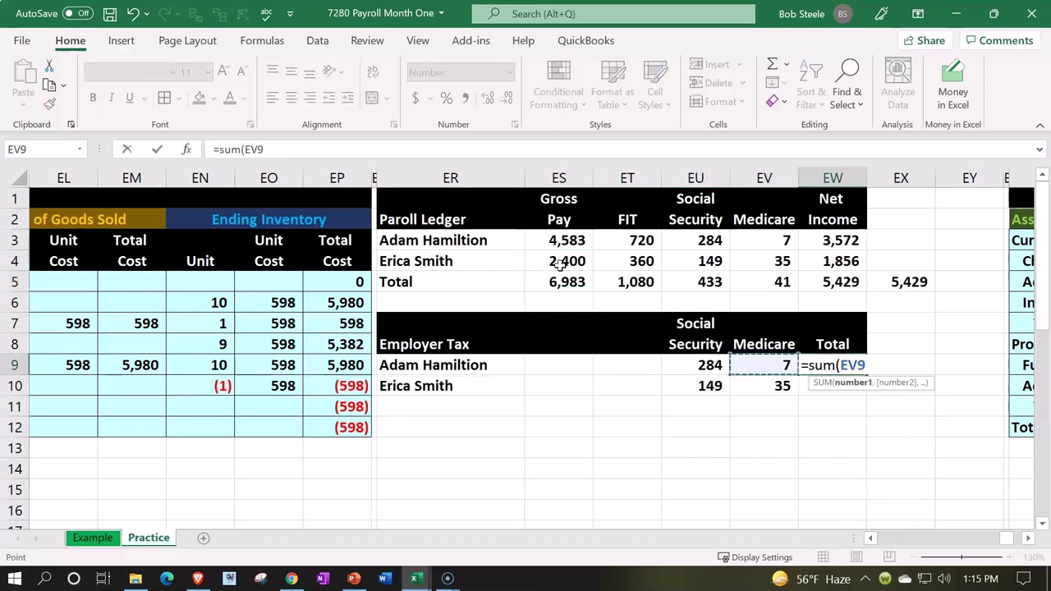
{"action": "key", "text": "shift+Left"}
{"action": "key", "text": "Return"}
Step: Total the second employee's employer taxes in EW10 with a SUM of EU10:EV10
{"action": "type", "text": "+s"}
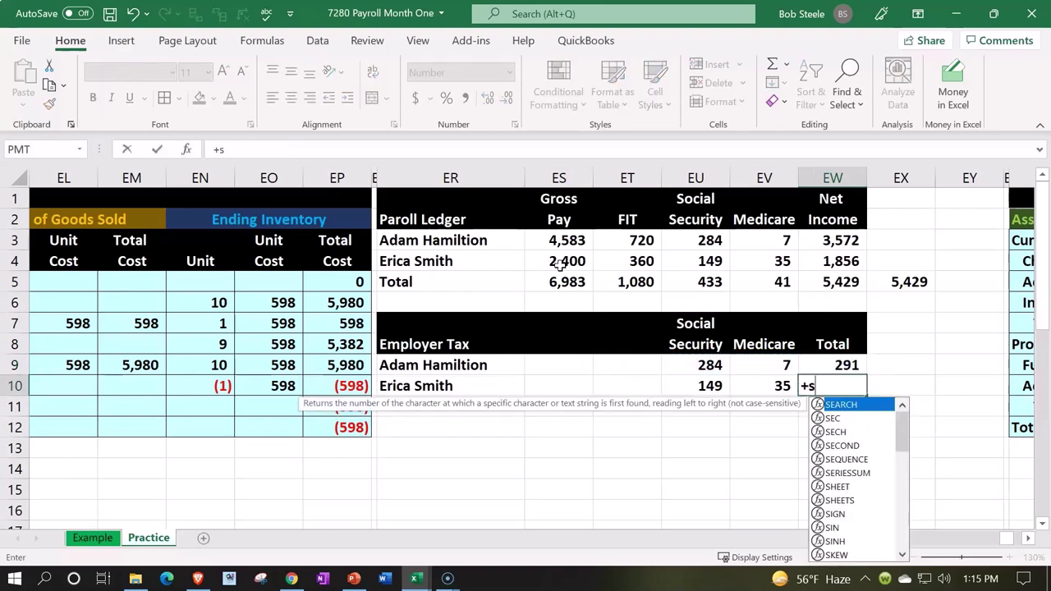
{"action": "type", "text": "um("}
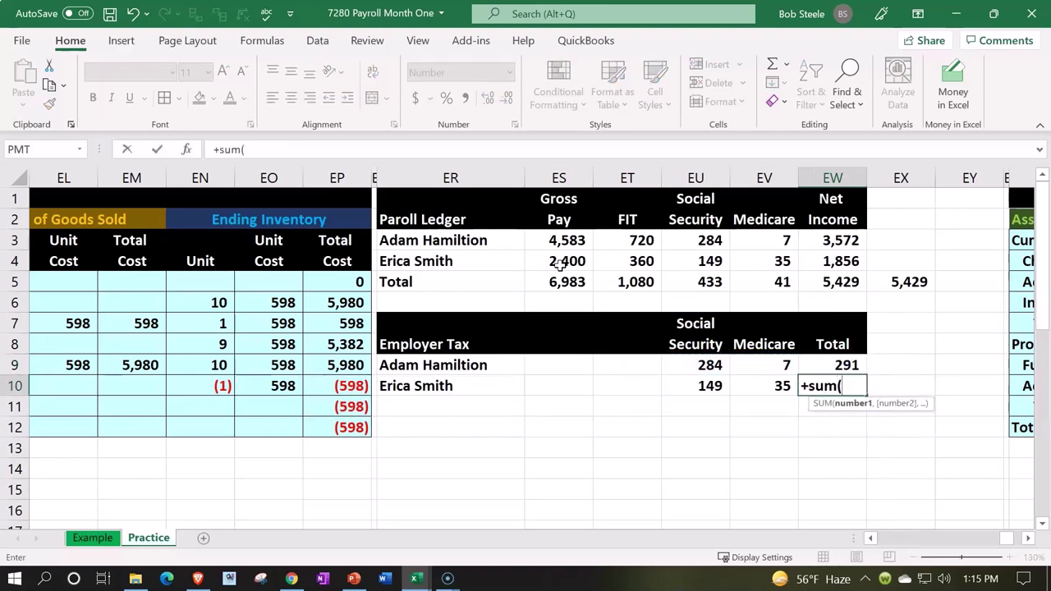
{"action": "key", "text": "Left"}
{"action": "key", "text": "shift+Left"}
{"action": "key", "text": "Return"}
Step: Enter the row label "Total" in ER11, below the employee names in the Employer Tax table
{"action": "key", "text": "Left"}
{"action": "key", "text": "Left"}
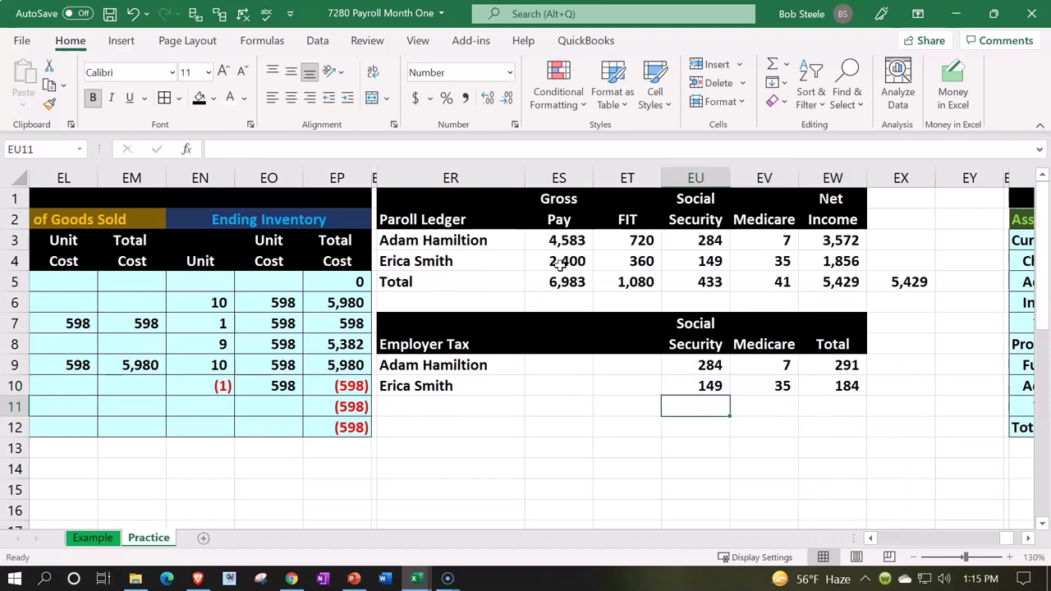
{"action": "key", "text": "Left"}
{"action": "key", "text": "Left"}
{"action": "key", "text": "Left"}
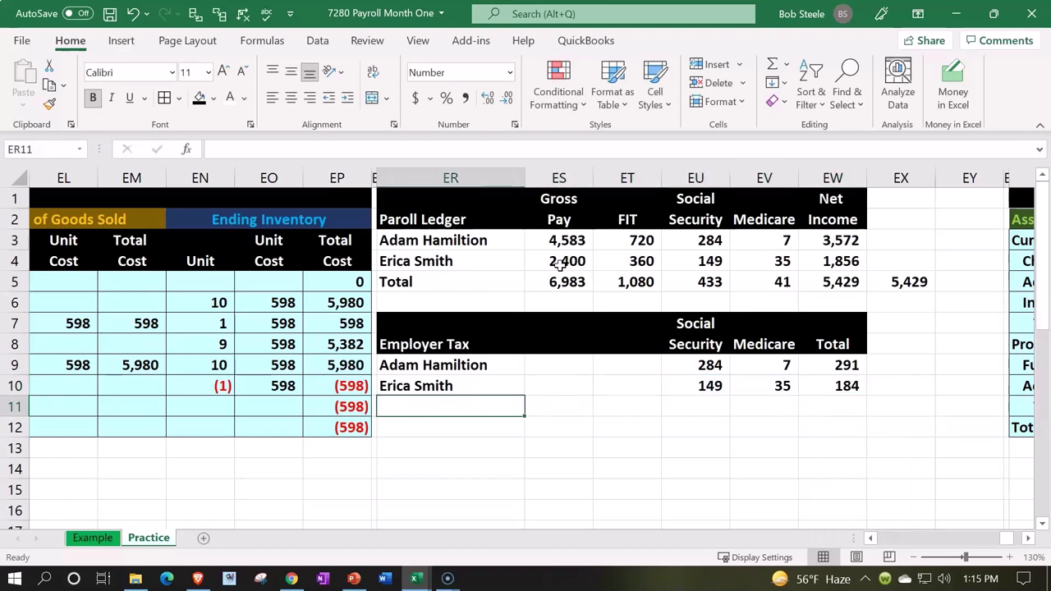
{"action": "type", "text": "Total"}
Step: Sum the employer Social Security amounts EU9:EU10 in EU11
{"action": "key", "text": "Right"}
{"action": "key", "text": "Right"}
{"action": "key", "text": "Right"}
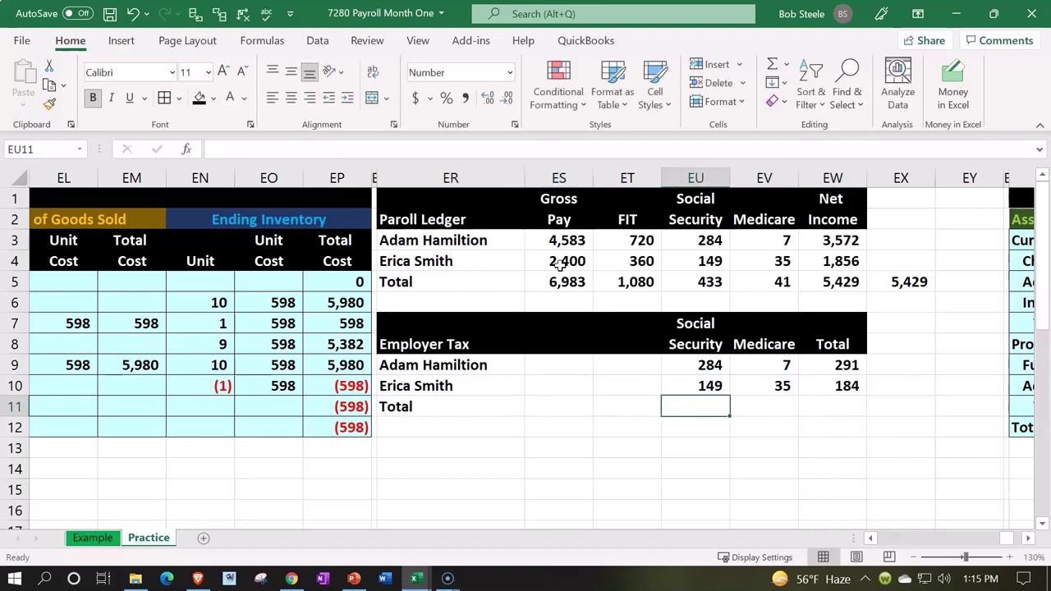
{"action": "type", "text": "=sum("}
{"action": "key", "text": "Up"}
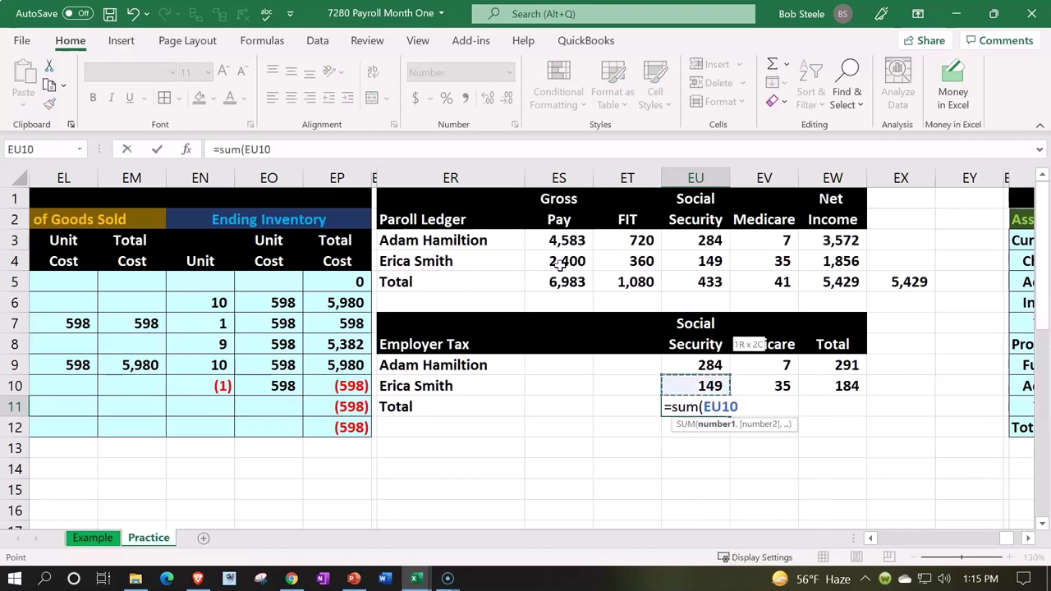
{"action": "key", "text": "shift+Up"}
{"action": "key", "text": "Return"}
Step: Copy the column total formula from EU11 into EV11:EW11 for Medicare and Total
{"action": "key", "text": "Right"}
{"action": "key", "text": "Right"}
{"action": "key", "text": "Right"}
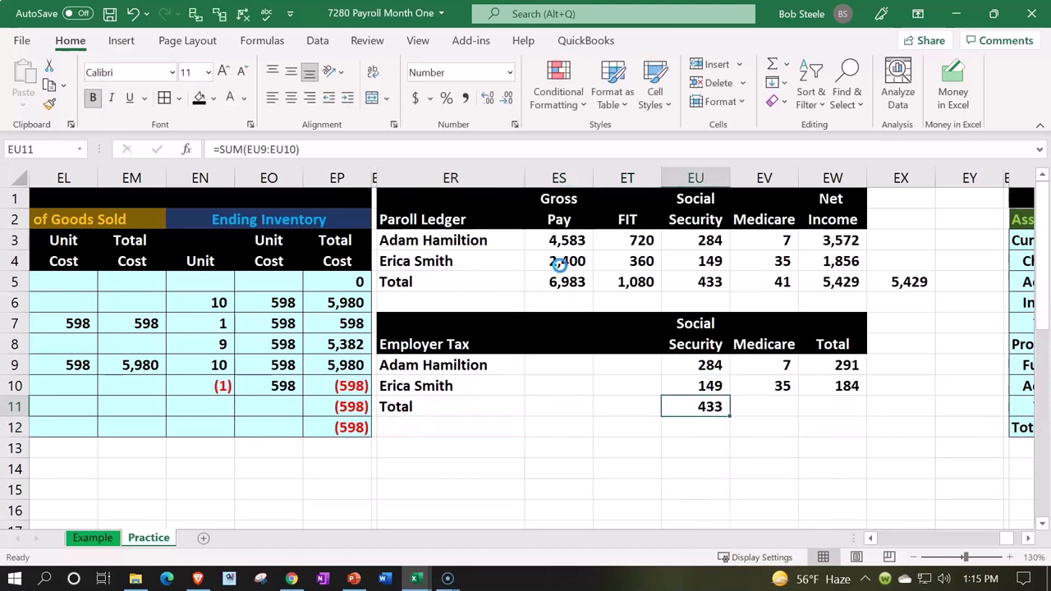
{"action": "key", "text": "ctrl+c"}
{"action": "key", "text": "Right"}
{"action": "key", "text": "shift+Right"}
{"action": "key", "text": "ctrl+v"}
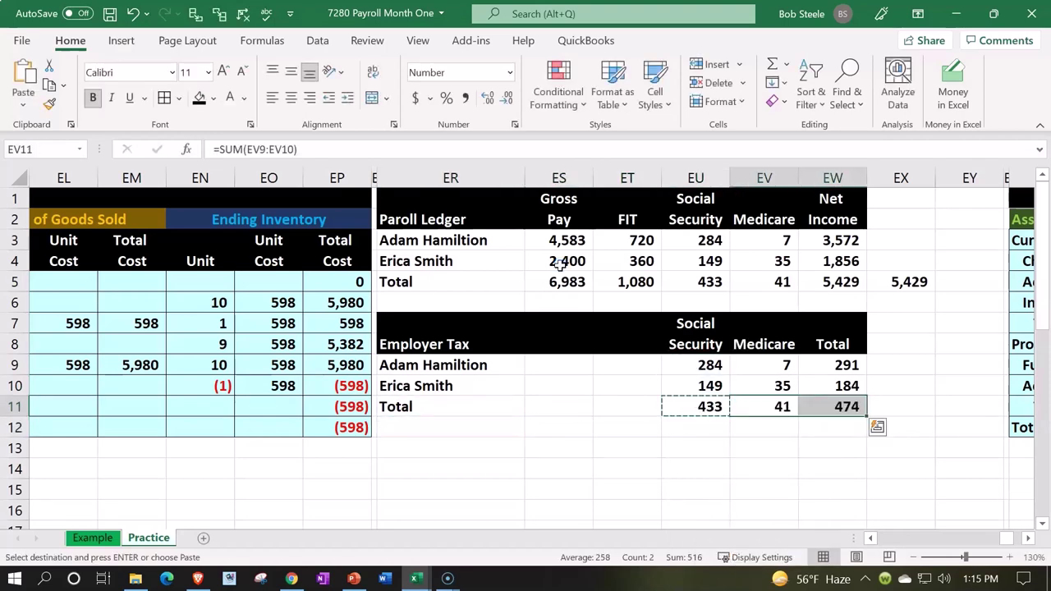
Step: Add a cross-check in EX11 that sums the Social Security and Medicare totals in EU11:EV11
{"action": "key", "text": "Right"}
{"action": "key", "text": "Right"}
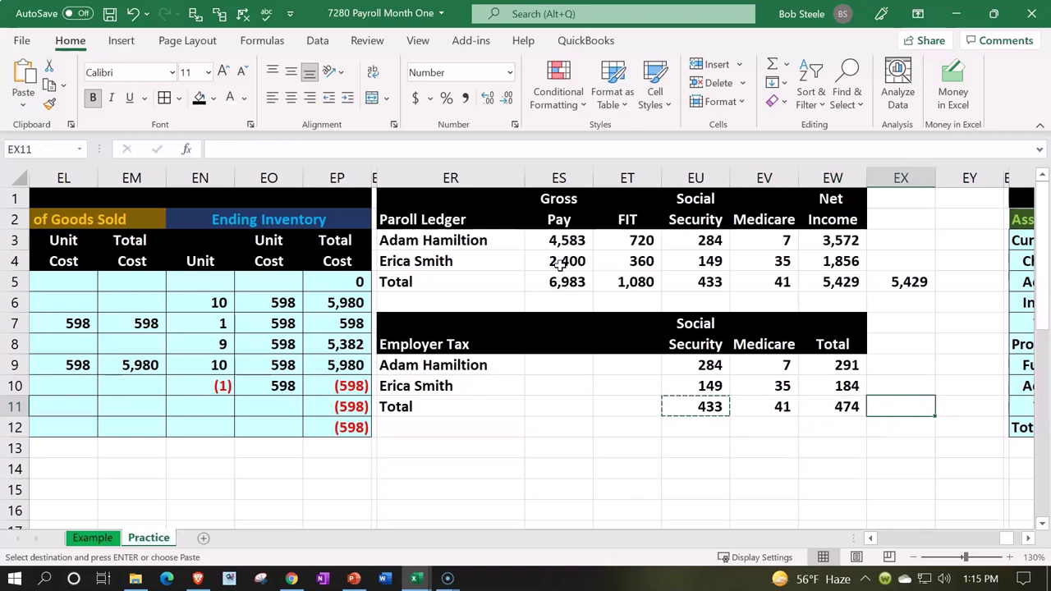
{"action": "type", "text": "=sum("}
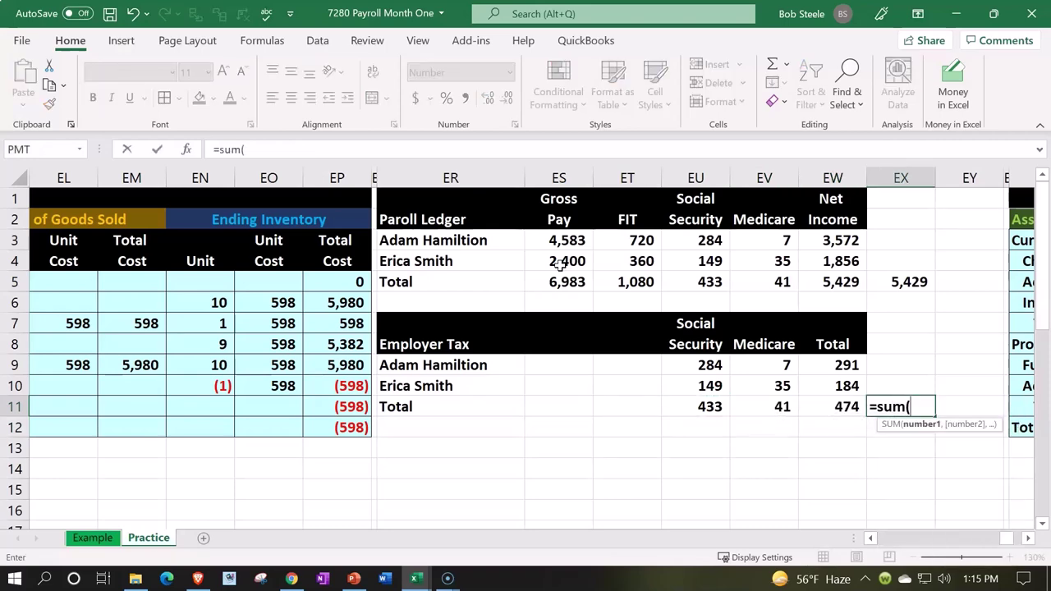
{"action": "key", "text": "Left"}
{"action": "key", "text": "Left"}
{"action": "key", "text": "shift+Left"}
{"action": "key", "text": "Return"}
{"action": "key", "text": "Up"}
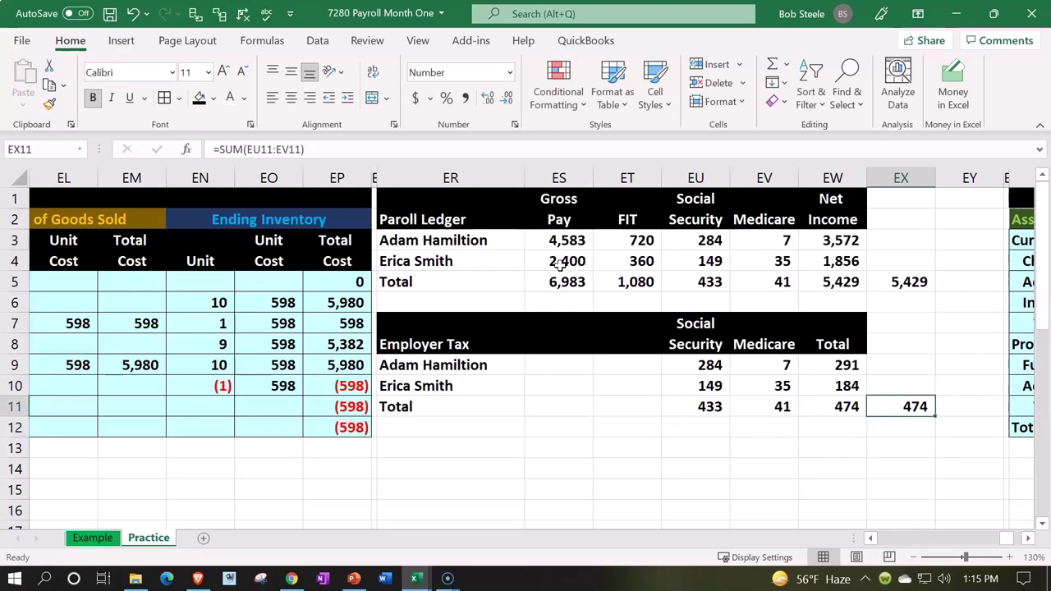
Step: Examine the formulas in EW11 and EX11 and review the total rows of the payroll ledger and Employer Tax table
{"action": "left_click", "coordinate": [840, 403]}
{"action": "double_click", "coordinate": [842, 405]}
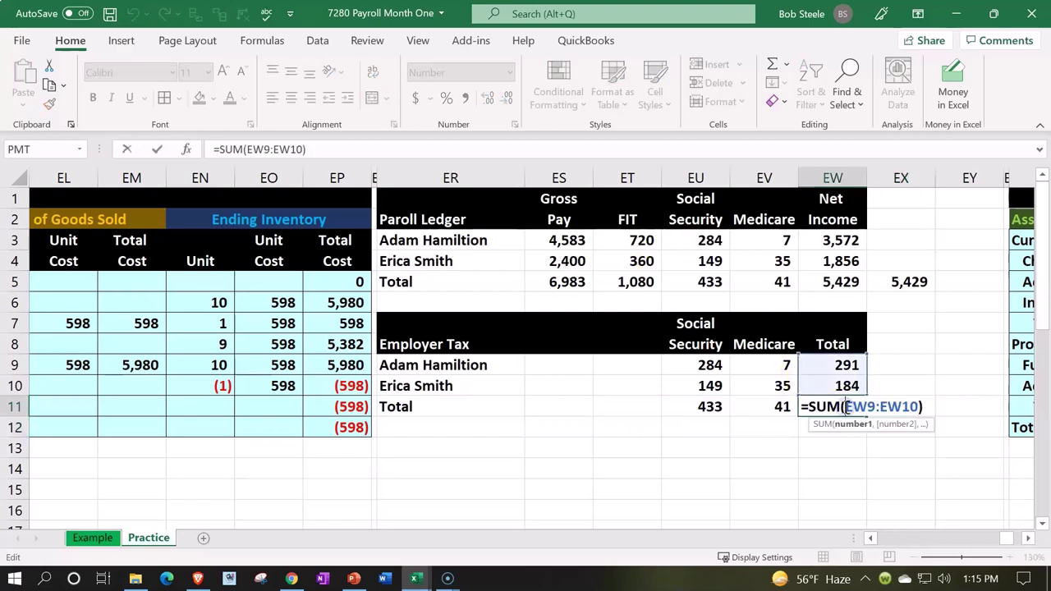
{"action": "key", "text": "Return"}
{"action": "double_click", "coordinate": [893, 406]}
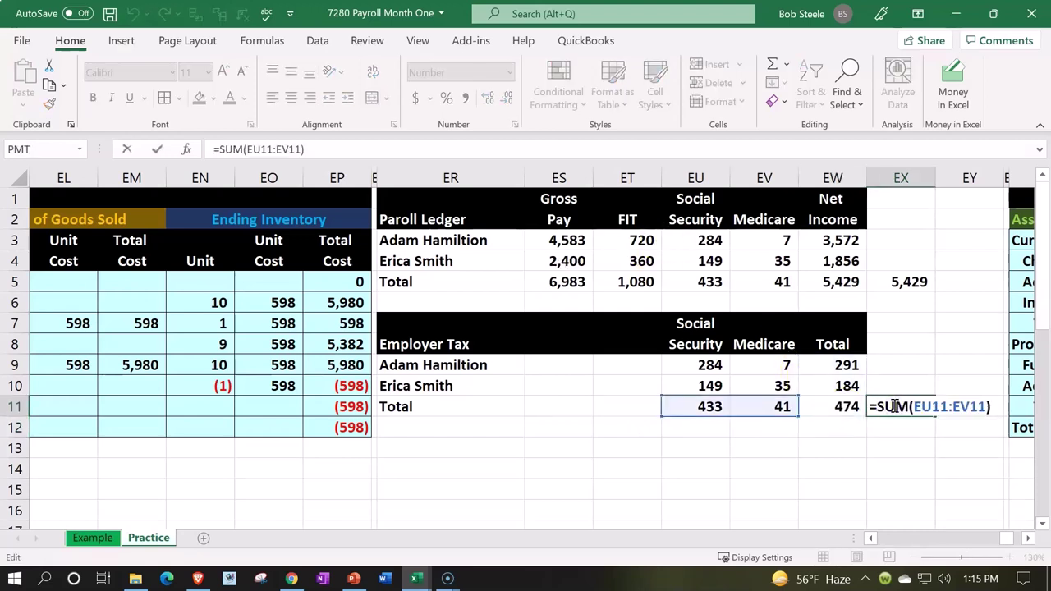
{"action": "key", "text": "Return"}
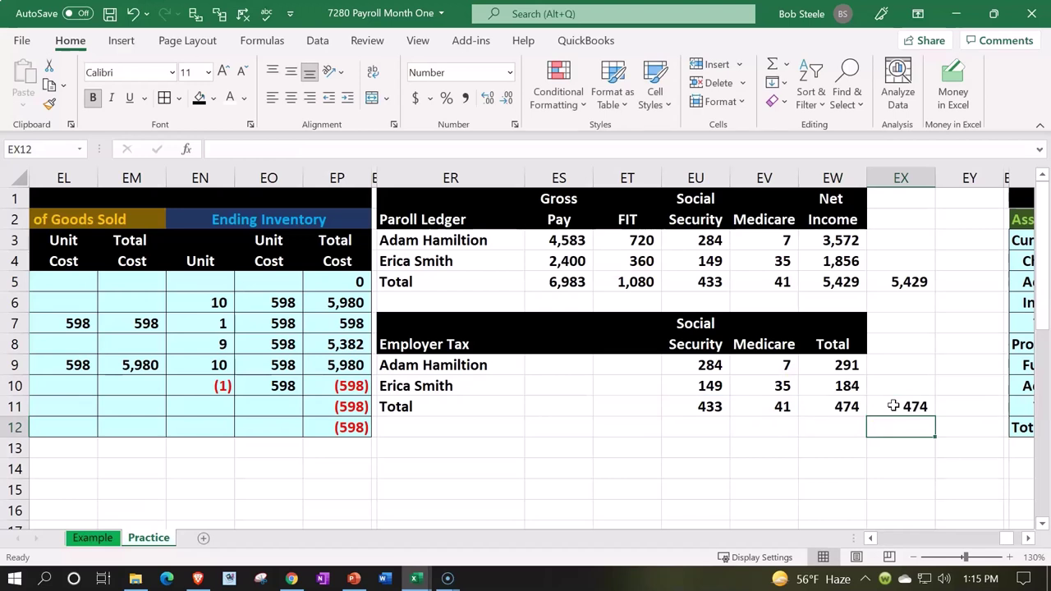
{"action": "left_click", "coordinate": [573, 283]}
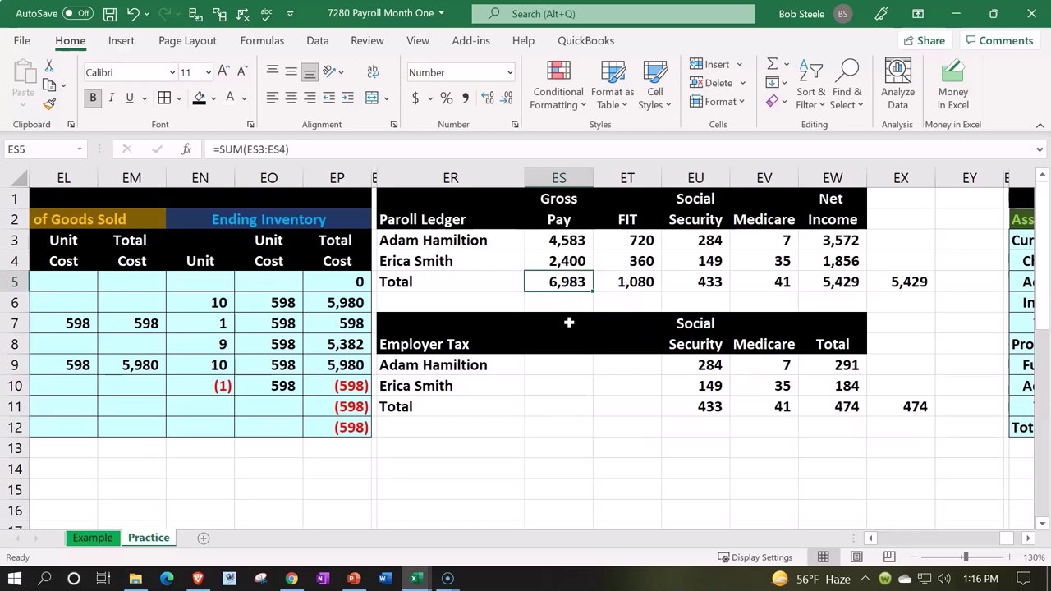
{"action": "left_click", "coordinate": [826, 283]}
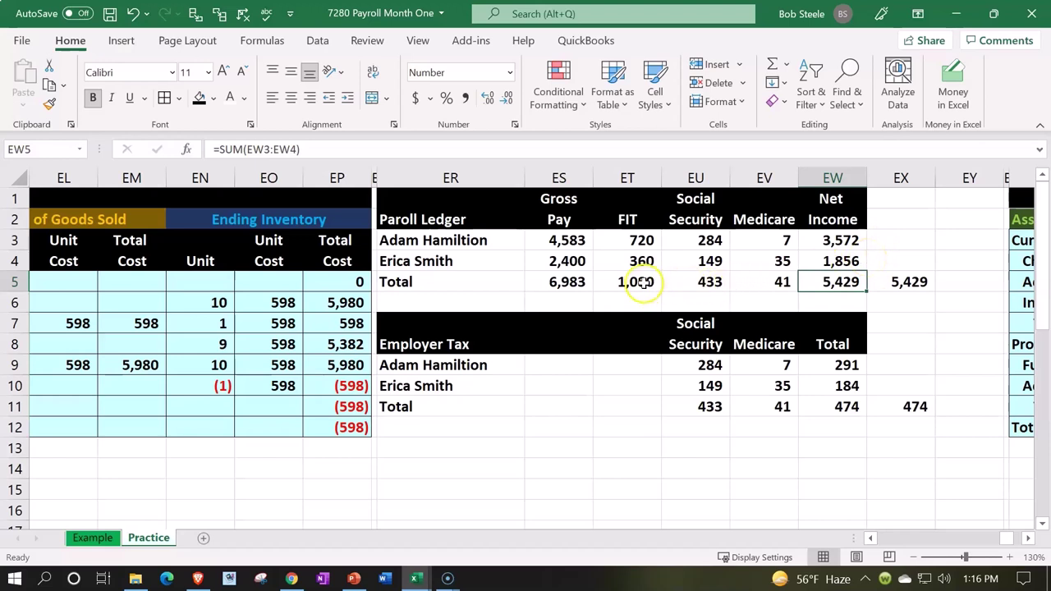
{"action": "left_click_drag", "start_coordinate": [643, 282], "coordinate": [741, 290]}
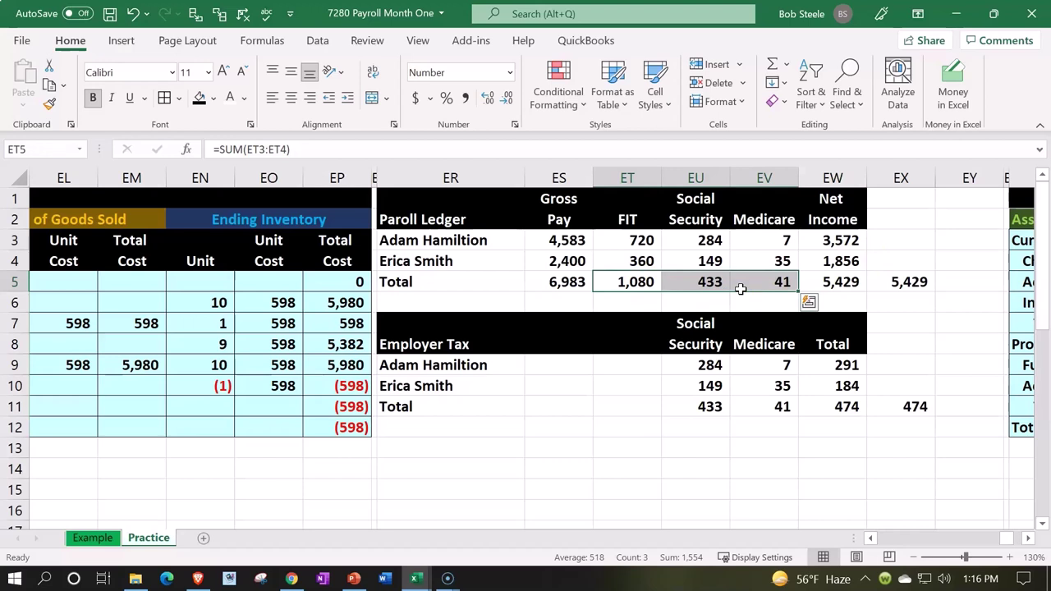
{"action": "left_click", "coordinate": [706, 402]}
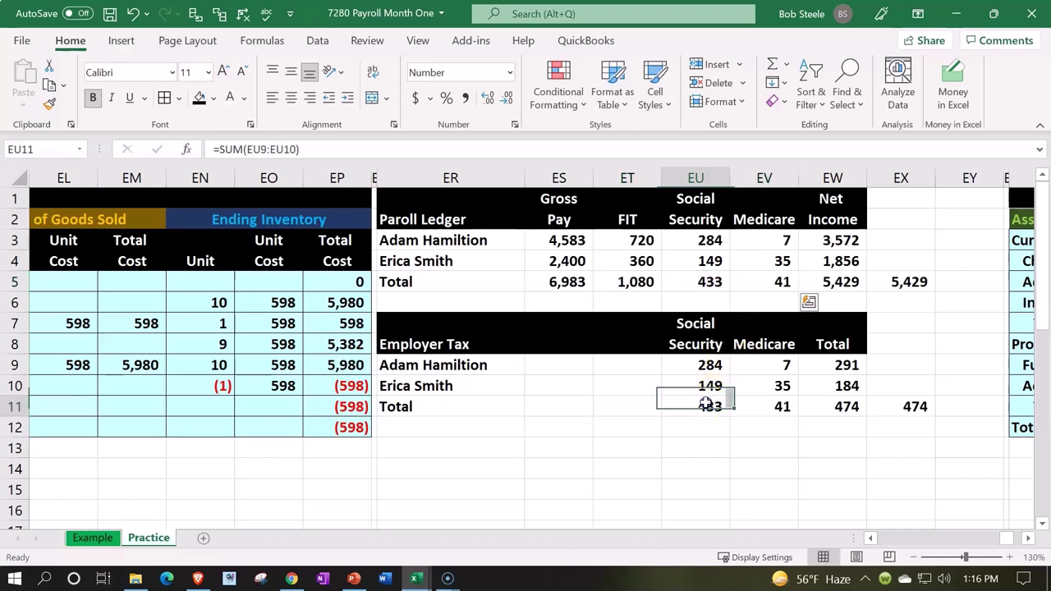
{"action": "left_click_drag", "start_coordinate": [706, 402], "coordinate": [808, 398]}
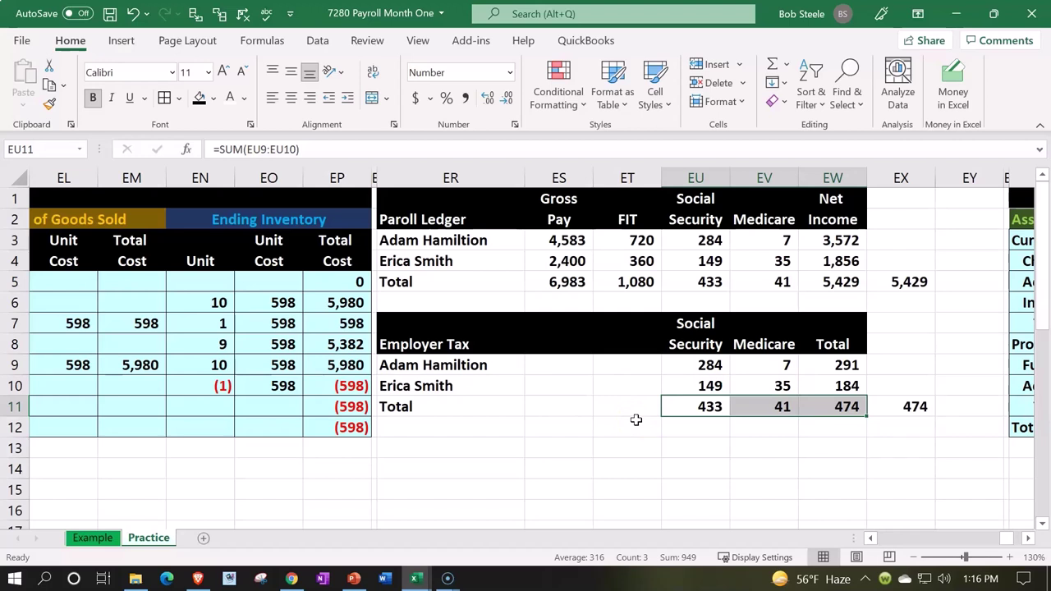
Step: Enter the heading "Payroll Liability" in ER14, below the Employer Tax table
{"action": "left_click", "coordinate": [447, 448]}
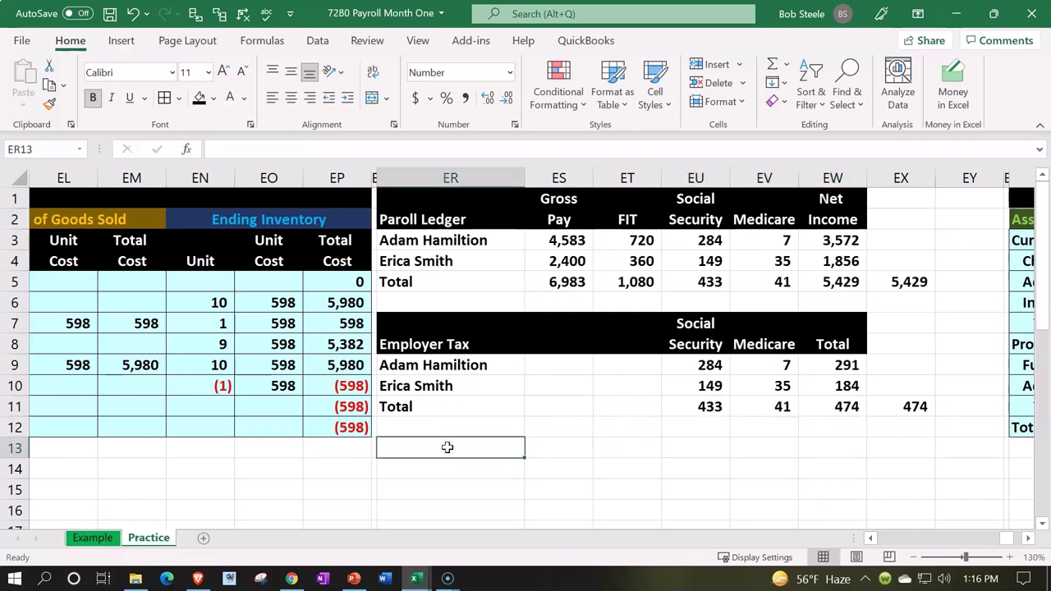
{"action": "key", "text": "Down"}
{"action": "type", "text": "Payroll"}
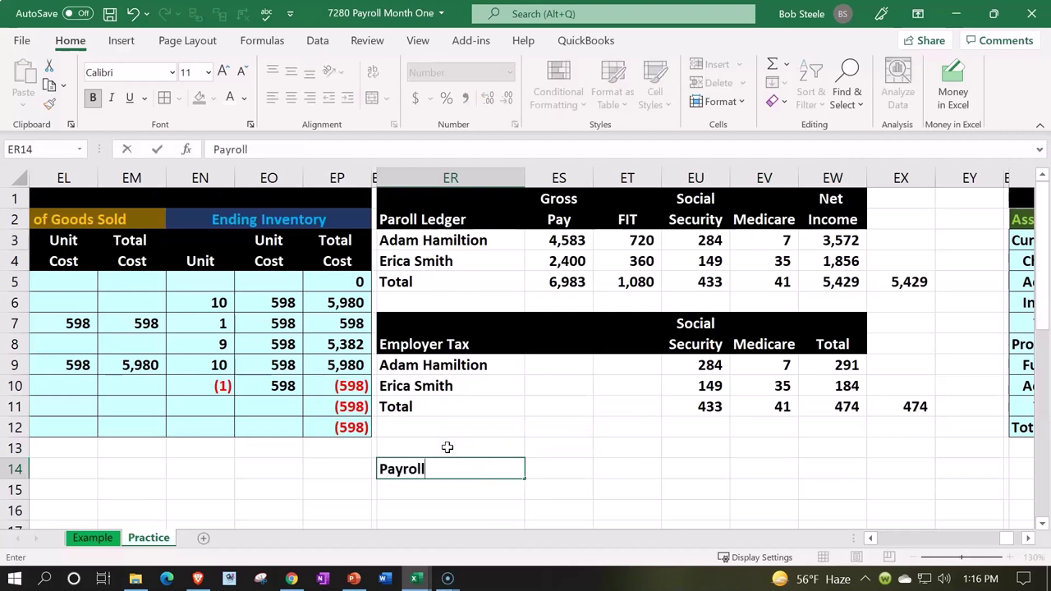
{"action": "type", "text": " Liability"}
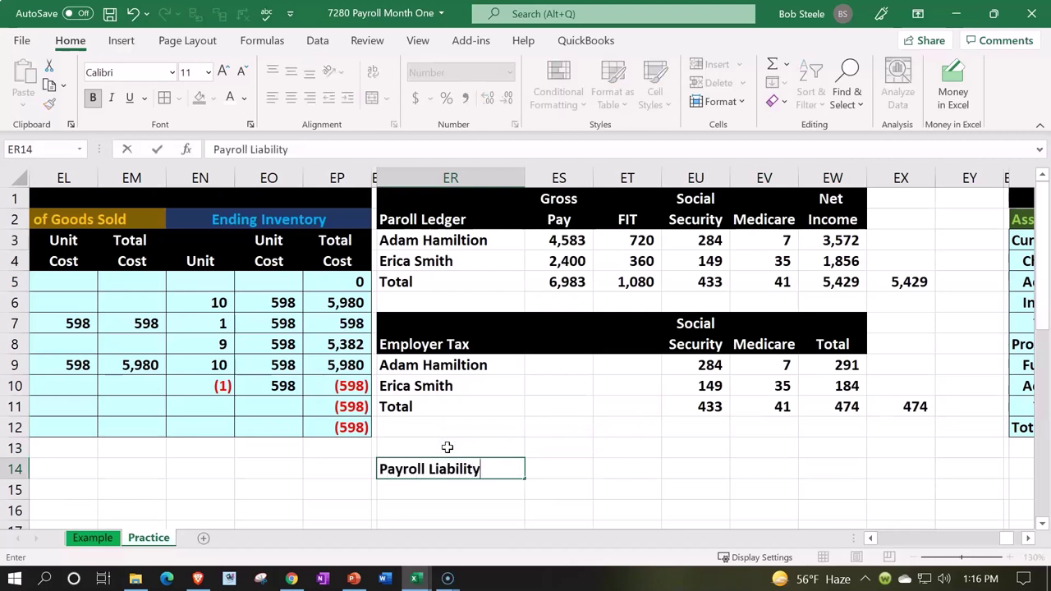
{"action": "key", "text": "Tab"}
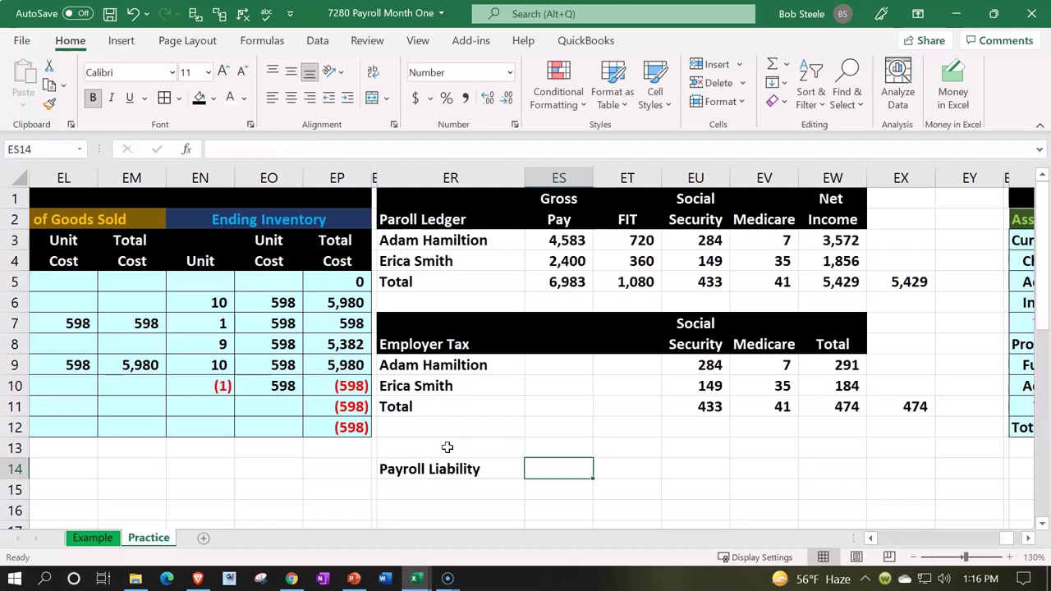
Step: Link the Payroll Liability header cell ET14 to the payroll ledger's FIT heading in ET2
{"action": "key", "text": "Right"}
{"action": "type", "text": "="}
{"action": "key", "text": "Up"}
{"action": "key", "text": "Up"}
{"action": "key", "text": "Up"}
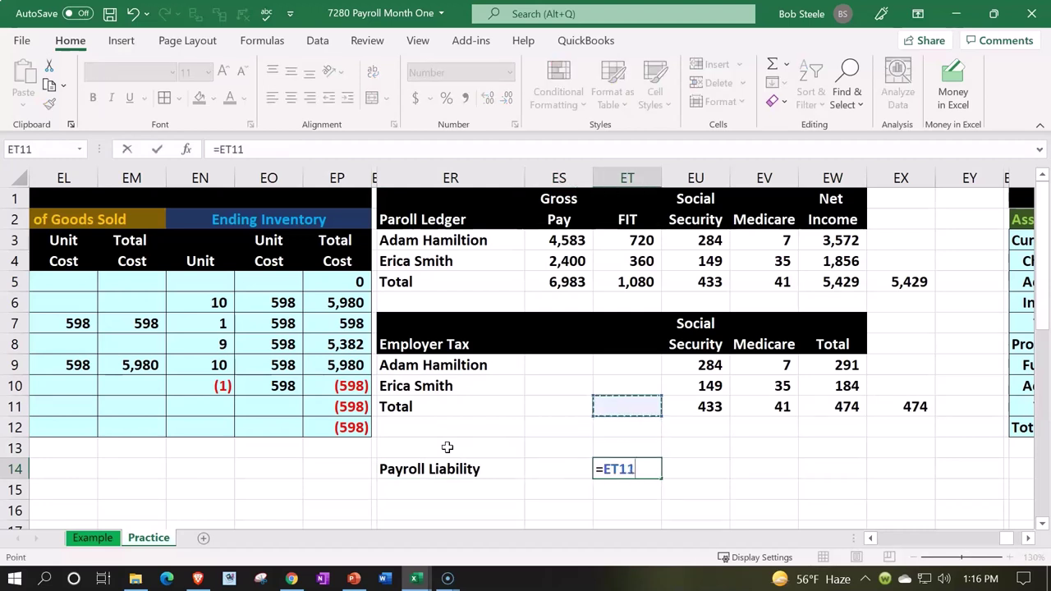
{"action": "key", "text": "Up"}
{"action": "key", "text": "Up"}
{"action": "key", "text": "Up"}
{"action": "key", "text": "Up"}
{"action": "key", "text": "Up"}
{"action": "key", "text": "Up"}
{"action": "key", "text": "Up"}
{"action": "key", "text": "Up"}
{"action": "key", "text": "Up"}
{"action": "key", "text": "Tab"}
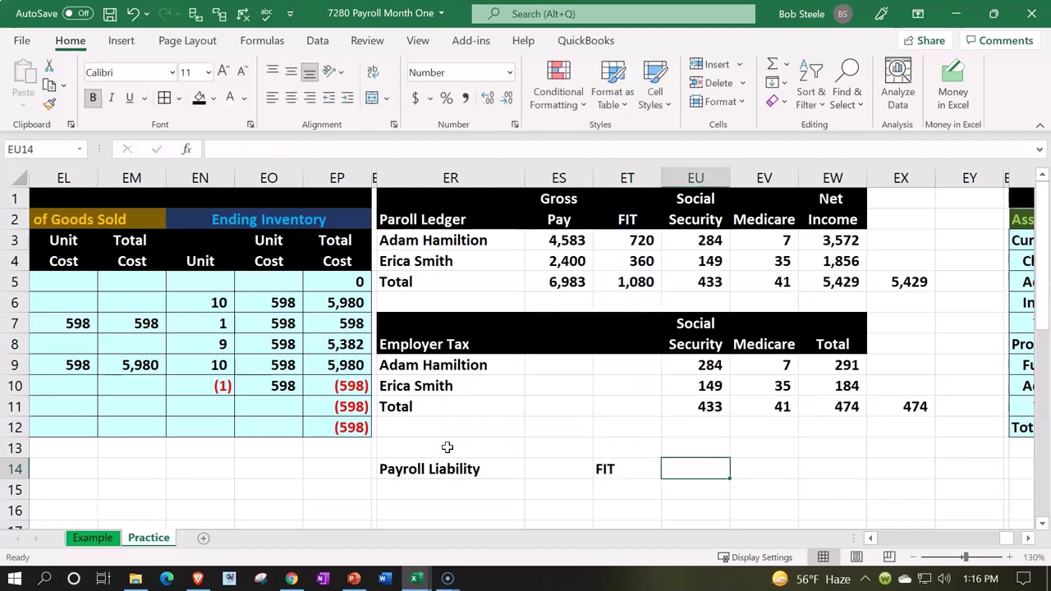
Step: Link EU13 and EU14 to the Employer Tax table's two-row Social Security heading in EU7 and EU8
{"action": "key", "text": "Up"}
{"action": "type", "text": "+"}
{"action": "key", "text": "Up"}
{"action": "key", "text": "Up"}
{"action": "key", "text": "Up"}
{"action": "key", "text": "Up"}
{"action": "key", "text": "Up"}
{"action": "key", "text": "Up"}
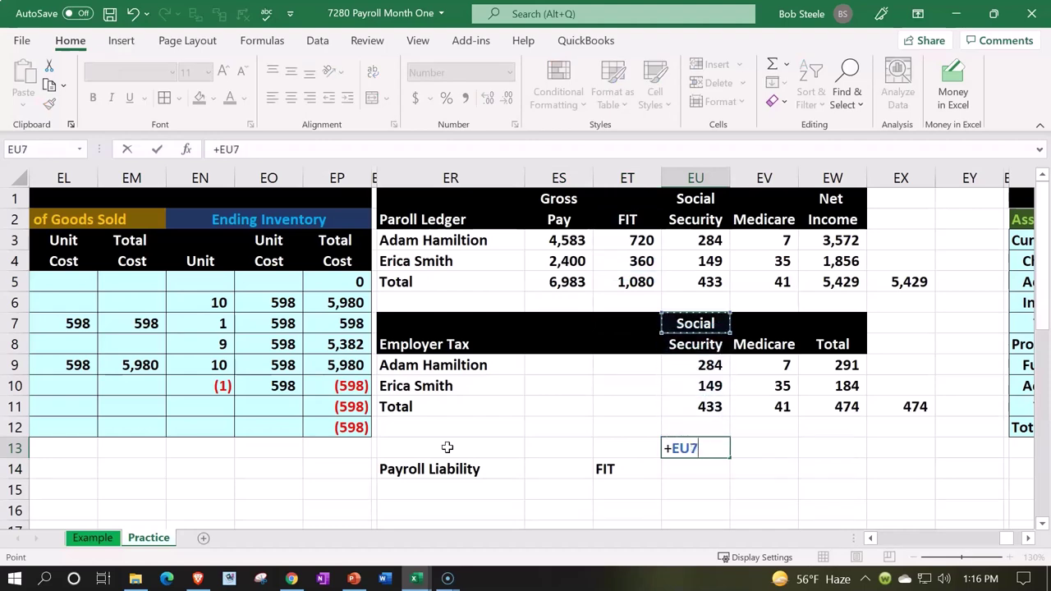
{"action": "key", "text": "Return"}
{"action": "type", "text": "+"}
{"action": "key", "text": "Up"}
{"action": "key", "text": "Up"}
{"action": "key", "text": "Up"}
{"action": "key", "text": "Up"}
{"action": "key", "text": "Up"}
{"action": "key", "text": "Up"}
{"action": "key", "text": "Tab"}
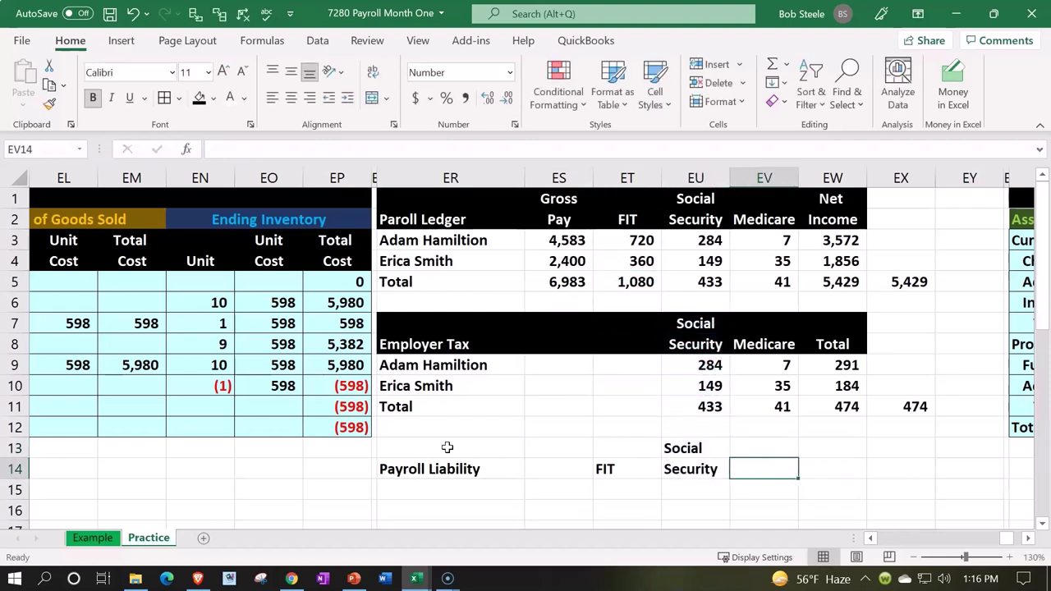
Step: Link EV14 to the Medicare heading in EV8 and enter the heading "Total" in EW14
{"action": "type", "text": "+"}
{"action": "key", "text": "Up"}
{"action": "key", "text": "Up"}
{"action": "key", "text": "Up"}
{"action": "key", "text": "Up"}
{"action": "key", "text": "Up"}
{"action": "key", "text": "Up"}
{"action": "key", "text": "Tab"}
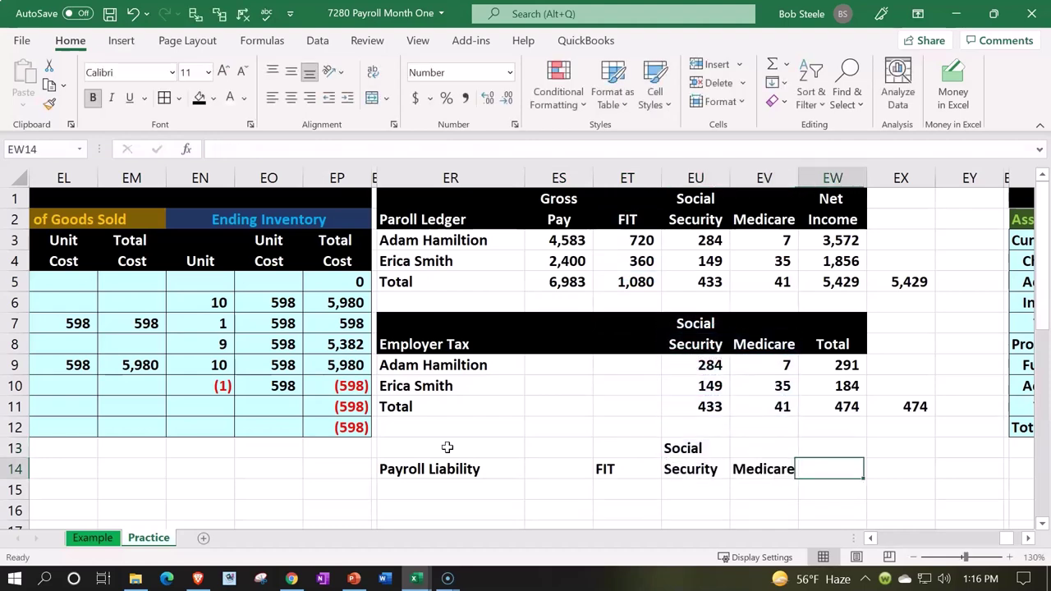
{"action": "type", "text": "Total"}
{"action": "key", "text": "Return"}
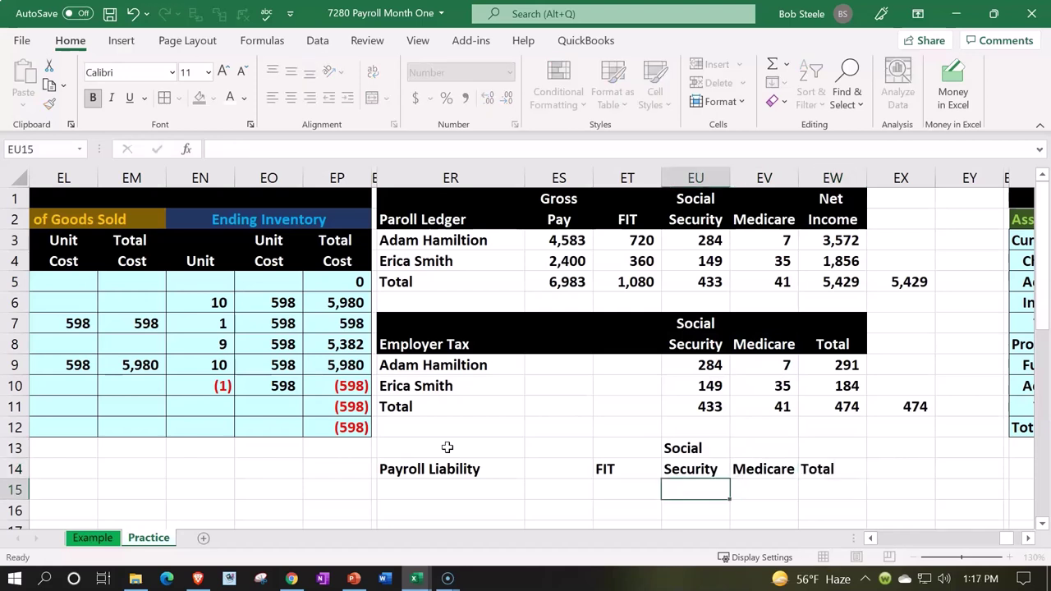
Step: Format the Payroll Liability column headings in ET13:EW14 with black fill, white font and centered alignment
{"action": "key", "text": "Up"}
{"action": "left_click_drag", "start_coordinate": [633, 443], "coordinate": [821, 468]}
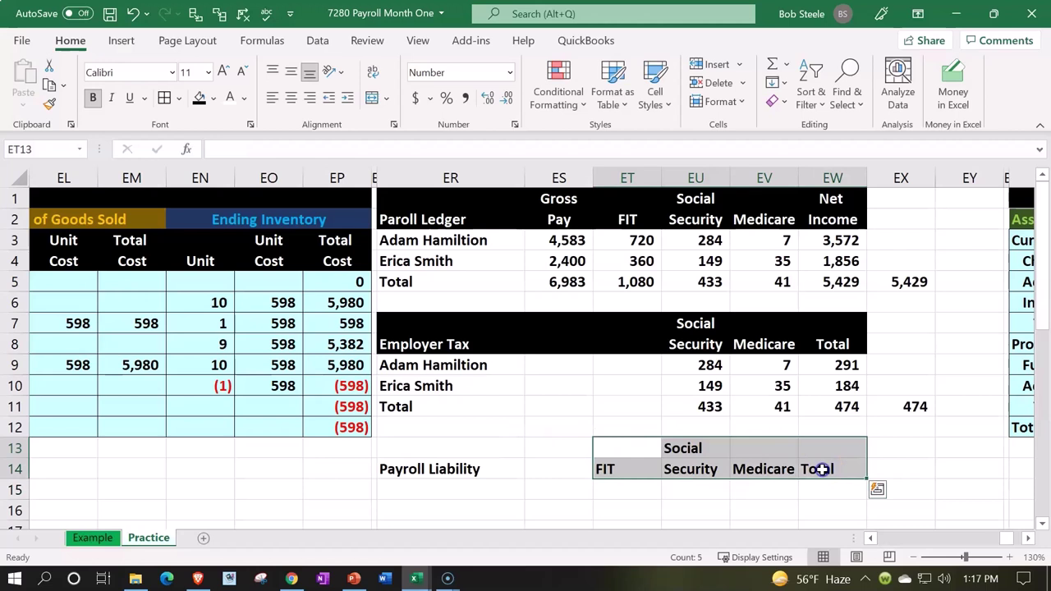
{"action": "left_click", "coordinate": [198, 97]}
{"action": "left_click", "coordinate": [229, 97]}
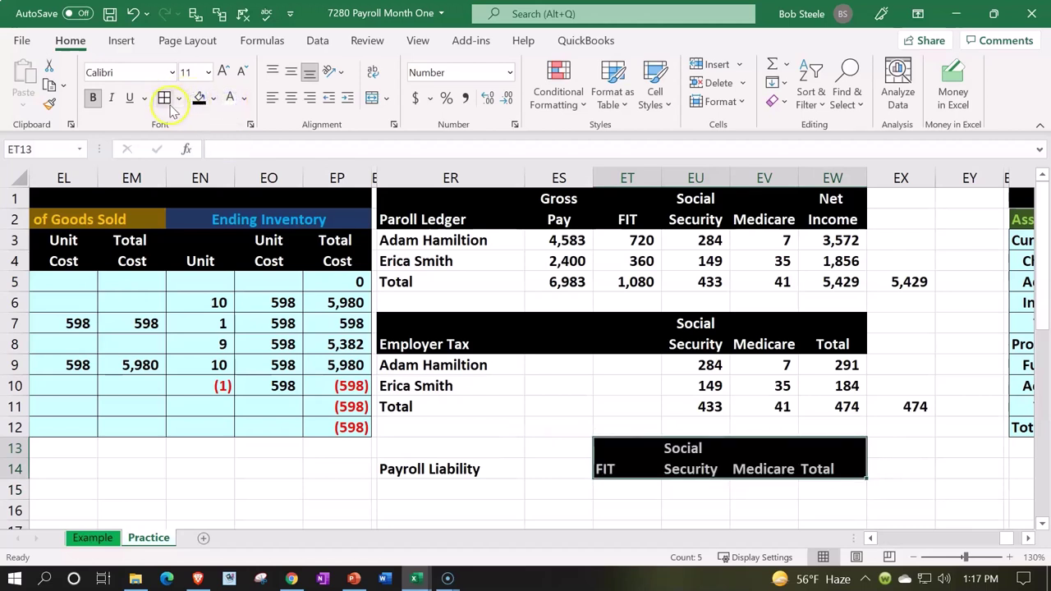
{"action": "left_click", "coordinate": [291, 97]}
Step: Give the Payroll Liability title cells ER13:ES14 a black fill and white font
{"action": "left_click_drag", "start_coordinate": [444, 448], "coordinate": [547, 466]}
{"action": "left_click", "coordinate": [230, 98]}
{"action": "left_click", "coordinate": [199, 98]}
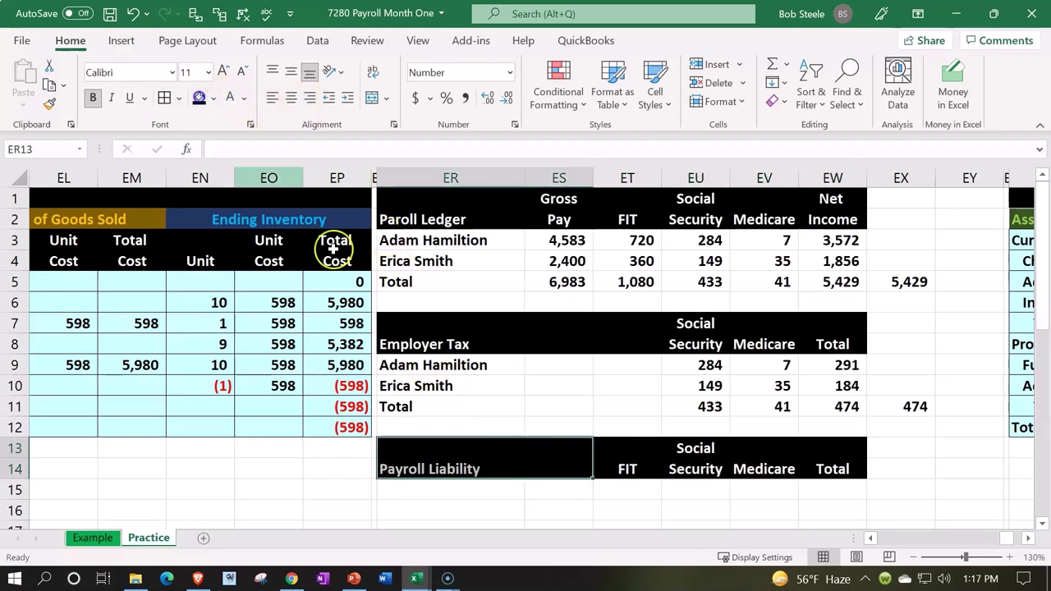
Step: Enter the row label "Payroll liability" in ER15, under the Payroll Liability heading
{"action": "scroll", "coordinate": [394, 345], "scroll_direction": "down", "scroll_amount": 1}
{"action": "left_click", "coordinate": [420, 427]}
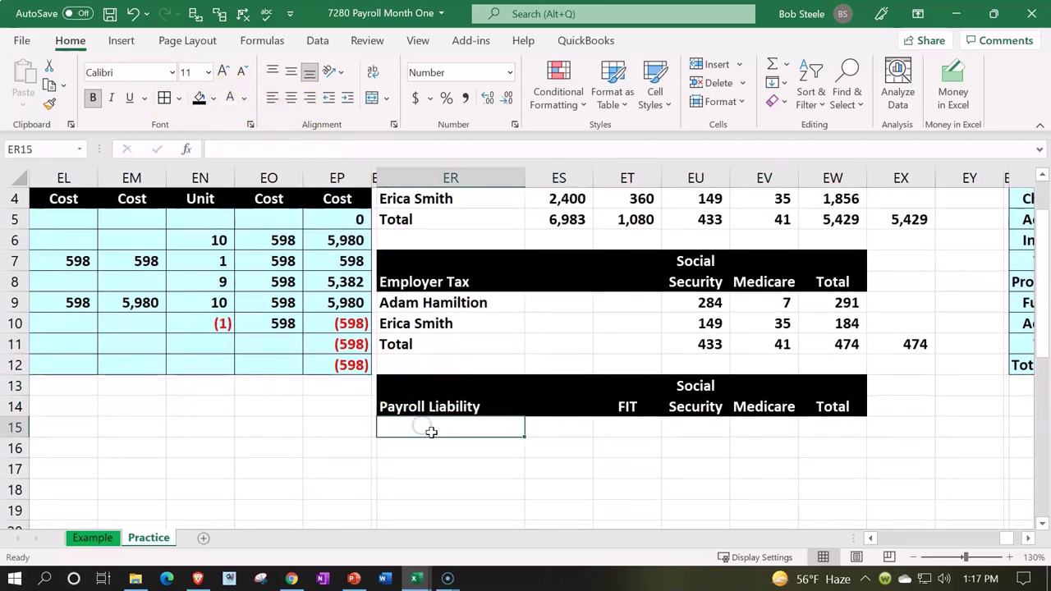
{"action": "type", "text": "Payrol"}
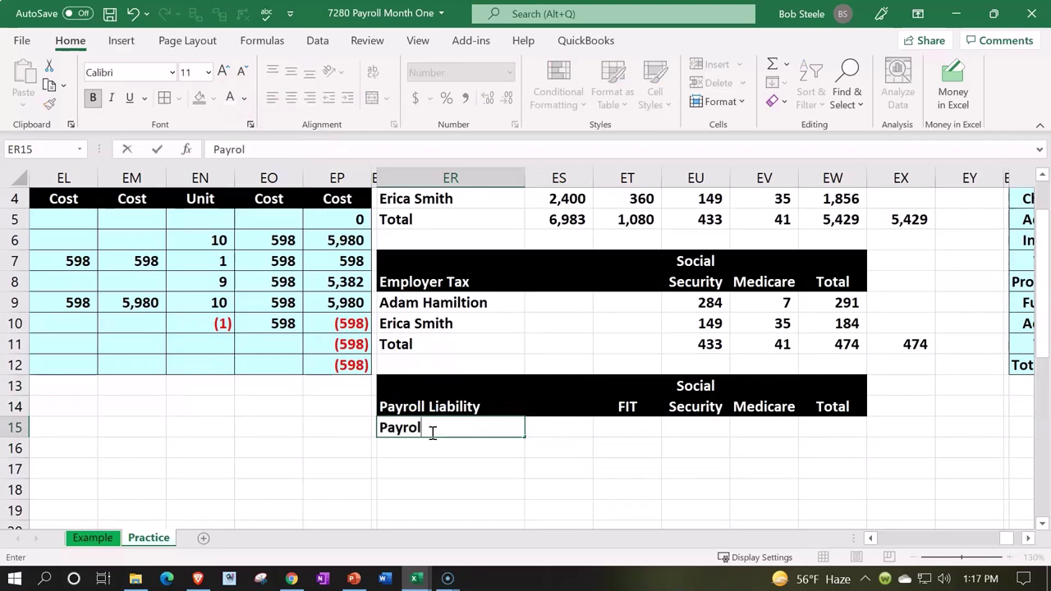
{"action": "key", "text": "BackSpace"}
{"action": "type", "text": "oll li"}
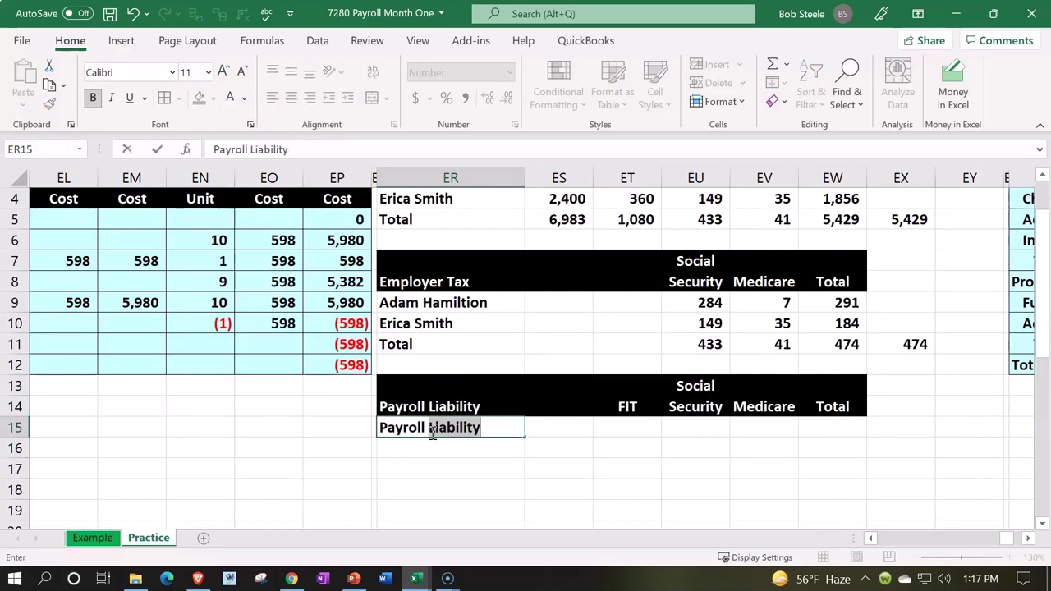
{"action": "type", "text": "ability"}
{"action": "key", "text": "Tab"}
{"action": "key", "text": "Tab"}
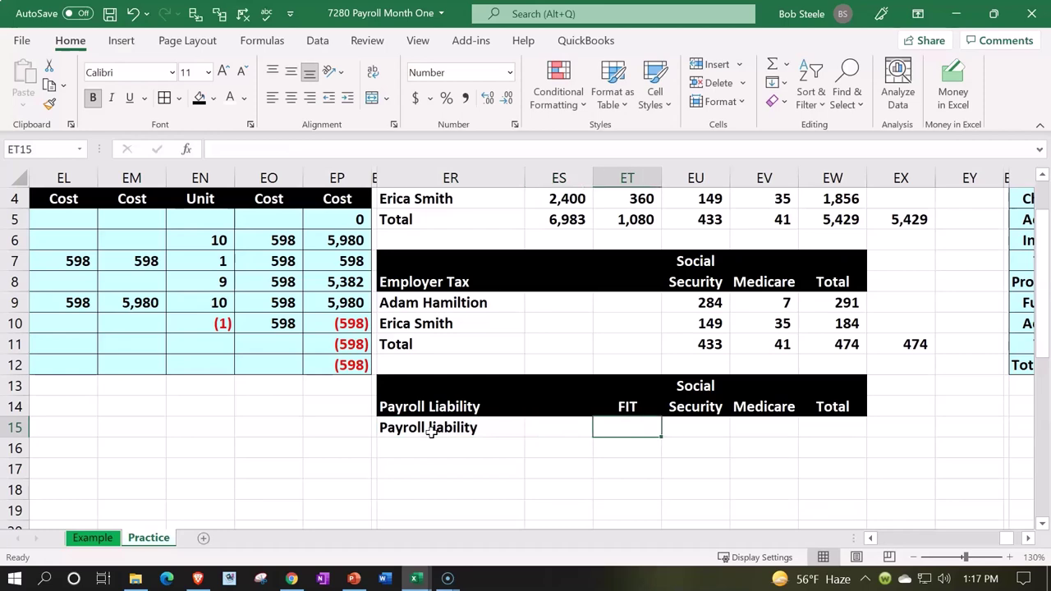
Step: Link the FIT liability in ET15 to the payroll ledger's FIT total with =ET5
{"action": "type", "text": "="}
{"action": "key", "text": "Up"}
{"action": "key", "text": "Up"}
{"action": "key", "text": "Up"}
{"action": "key", "text": "Up"}
{"action": "key", "text": "Up"}
{"action": "key", "text": "Up"}
{"action": "key", "text": "Up"}
{"action": "key", "text": "Up"}
{"action": "key", "text": "Up"}
{"action": "key", "text": "Up"}
{"action": "key", "text": "Up"}
{"action": "key", "text": "Up"}
{"action": "key", "text": "Up"}
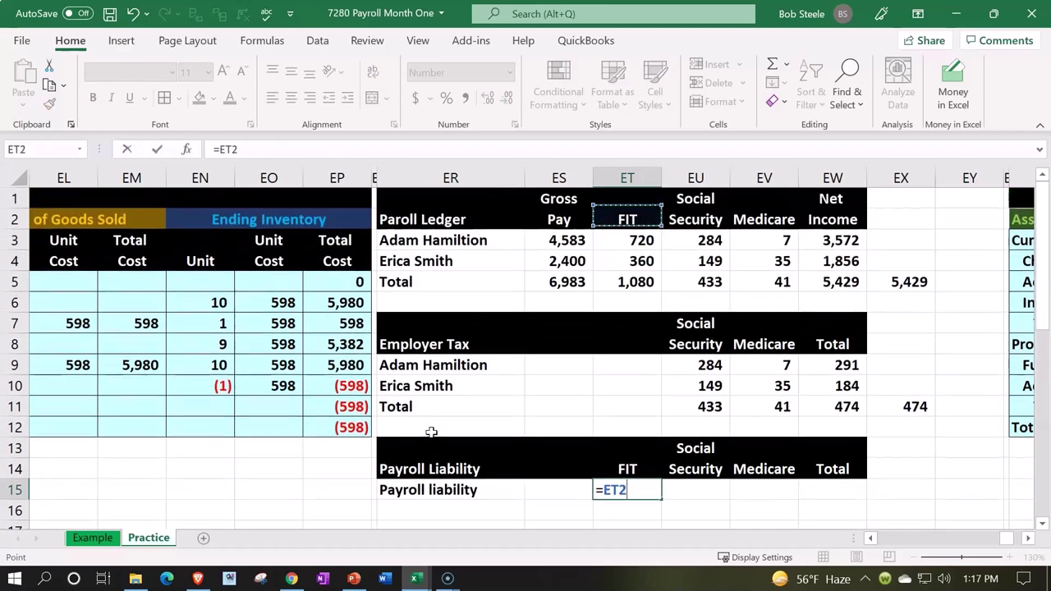
{"action": "key", "text": "Down"}
{"action": "key", "text": "Down"}
{"action": "key", "text": "Down"}
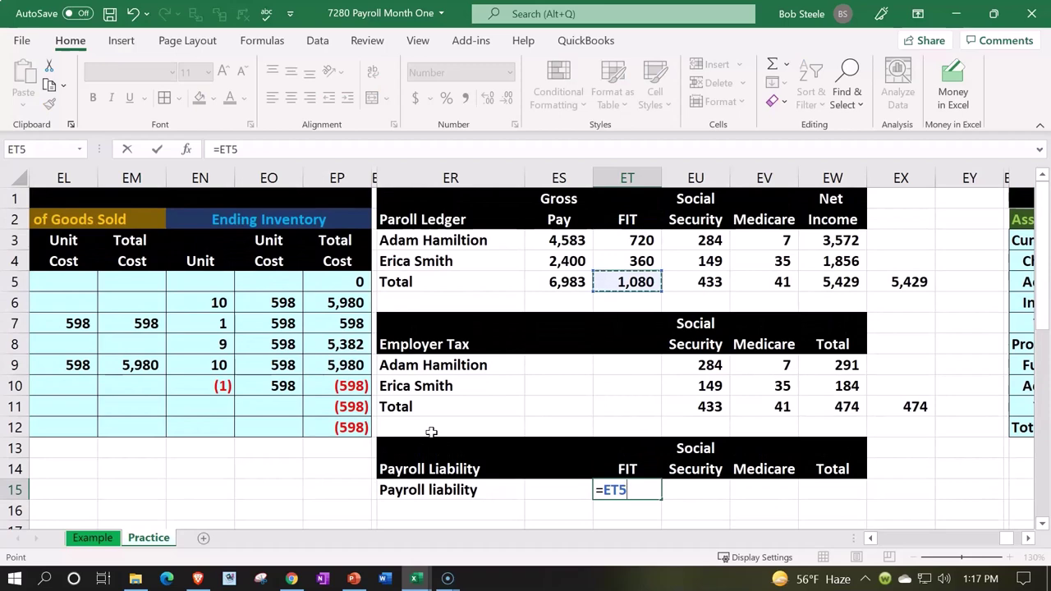
{"action": "key", "text": "Return"}
Step: Calculate the Social Security liability in EU15 by adding the ledger and employer tax totals, EU5+EU11
{"action": "key", "text": "Right"}
{"action": "key", "text": "Right"}
{"action": "key", "text": "Right"}
{"action": "key", "text": "Up"}
{"action": "type", "text": "+"}
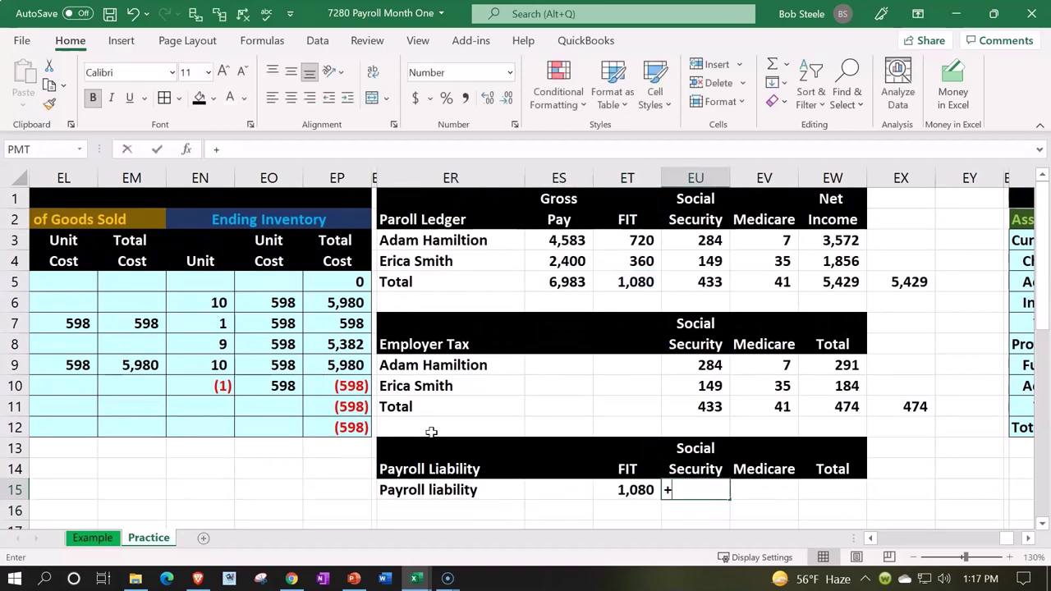
{"action": "key", "text": "Up"}
{"action": "key", "text": "Up"}
{"action": "key", "text": "Up"}
{"action": "key", "text": "Up"}
{"action": "key", "text": "Up"}
{"action": "key", "text": "Up"}
{"action": "key", "text": "Up"}
{"action": "key", "text": "Up"}
{"action": "key", "text": "Up"}
{"action": "key", "text": "Up"}
{"action": "type", "text": "+"}
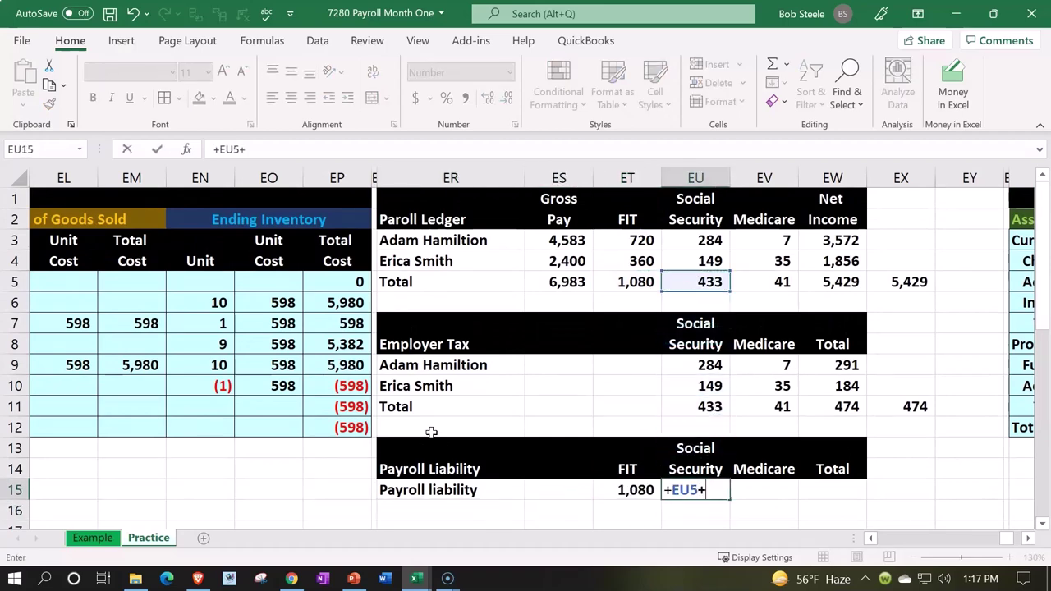
{"action": "key", "text": "Up"}
{"action": "key", "text": "Up"}
{"action": "key", "text": "Up"}
{"action": "key", "text": "Up"}
{"action": "key", "text": "Return"}
Step: Calculate the Medicare liability in EV15 by adding the ledger and employer tax totals, EV5+EV11
{"action": "key", "text": "Right"}
{"action": "key", "text": "Up"}
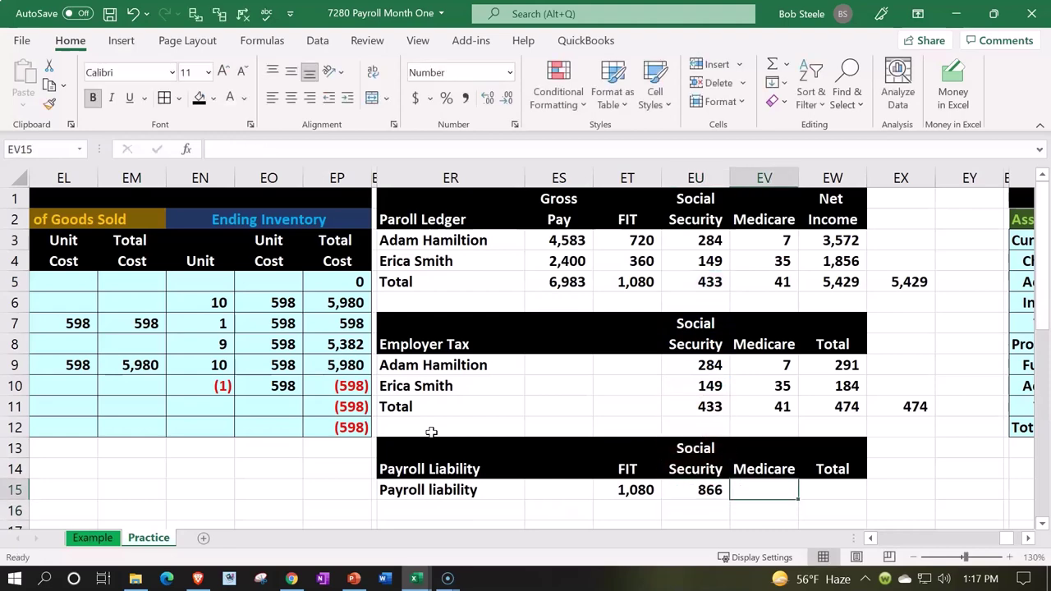
{"action": "type", "text": "+"}
{"action": "key", "text": "Up"}
{"action": "key", "text": "Up"}
{"action": "key", "text": "Up"}
{"action": "key", "text": "Up"}
{"action": "key", "text": "Up"}
{"action": "key", "text": "Up"}
{"action": "key", "text": "Up"}
{"action": "key", "text": "Up"}
{"action": "key", "text": "Up"}
{"action": "key", "text": "Up"}
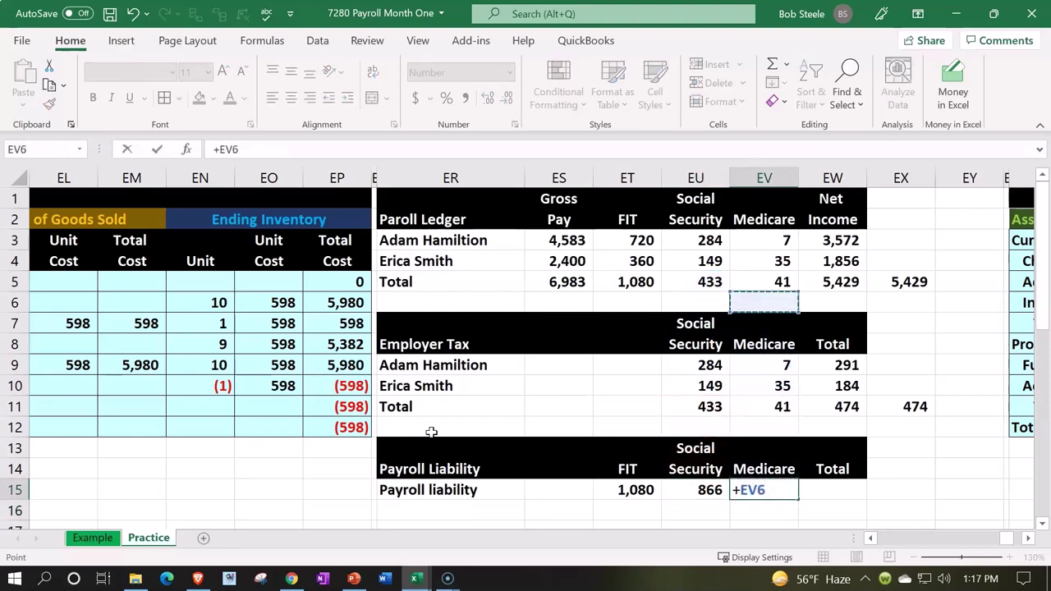
{"action": "type", "text": "+"}
{"action": "key", "text": "Up"}
{"action": "key", "text": "Up"}
{"action": "key", "text": "Up"}
{"action": "key", "text": "Up"}
{"action": "key", "text": "Return"}
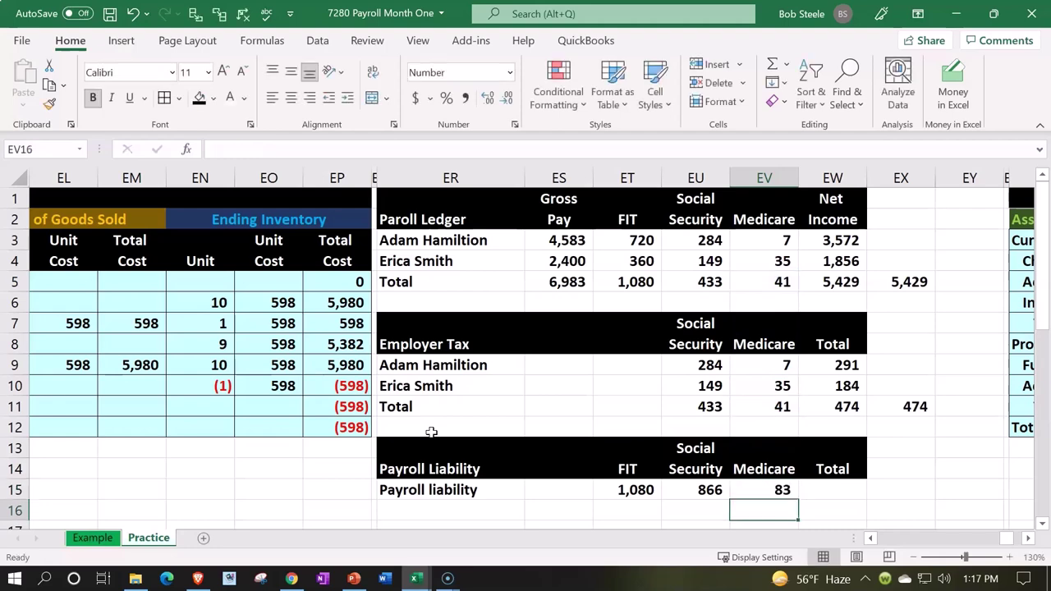
Step: Total the payroll liability row in EW15 with a SUM of ET15:EV15
{"action": "key", "text": "Right"}
{"action": "key", "text": "Up"}
{"action": "type", "text": "=sum("}
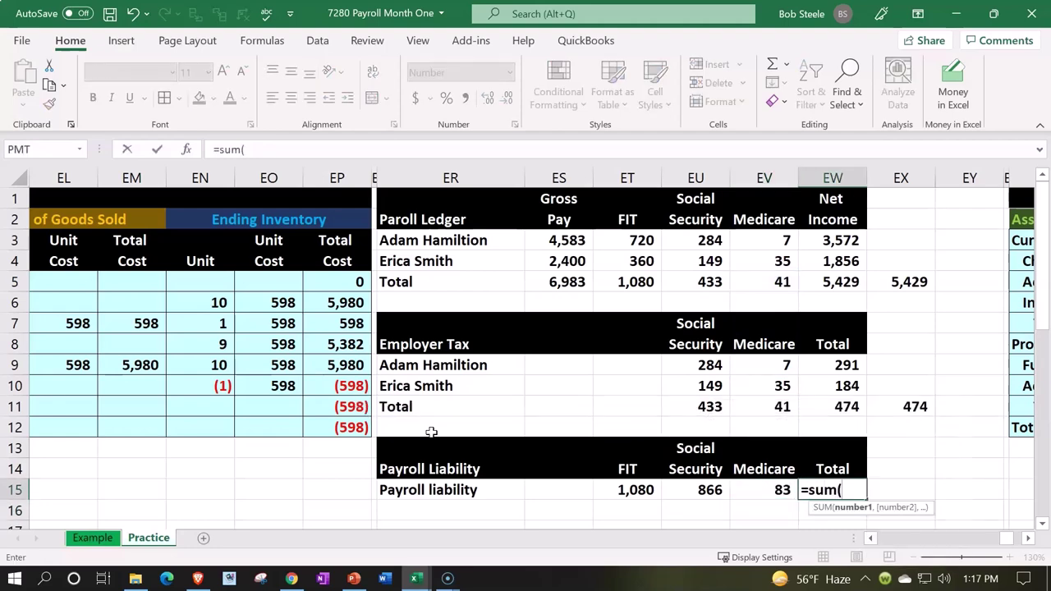
{"action": "key", "text": "Left"}
{"action": "key", "text": "shift+Left"}
{"action": "key", "text": "shift+Left"}
{"action": "key", "text": "Return"}
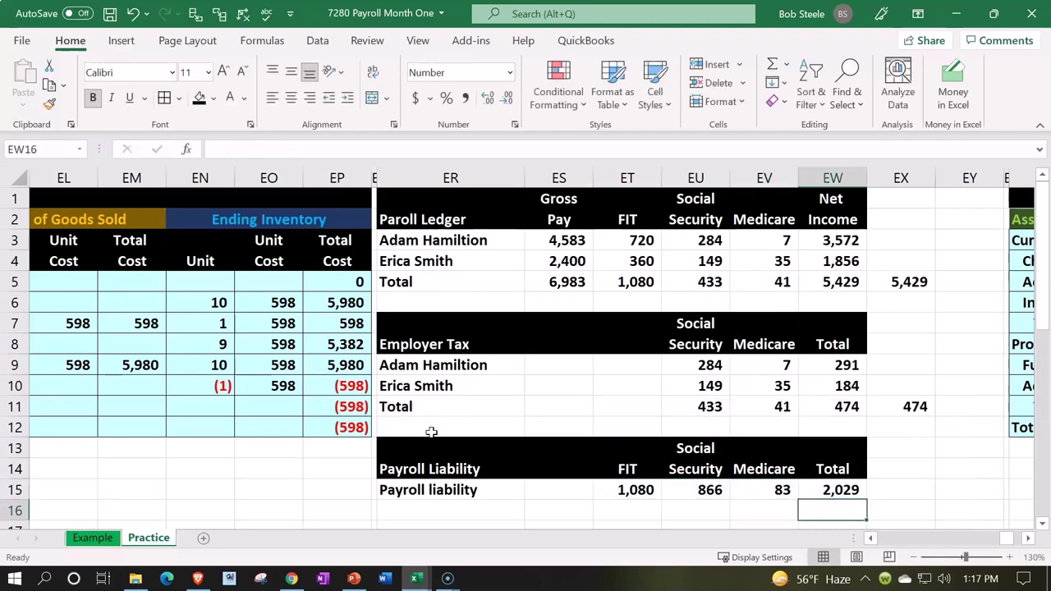
Step: Review the net income, gross pay and withholding totals in row 5 and the employer tax totals in row 11
{"action": "left_click", "coordinate": [835, 408]}
{"action": "left_click", "coordinate": [839, 284]}
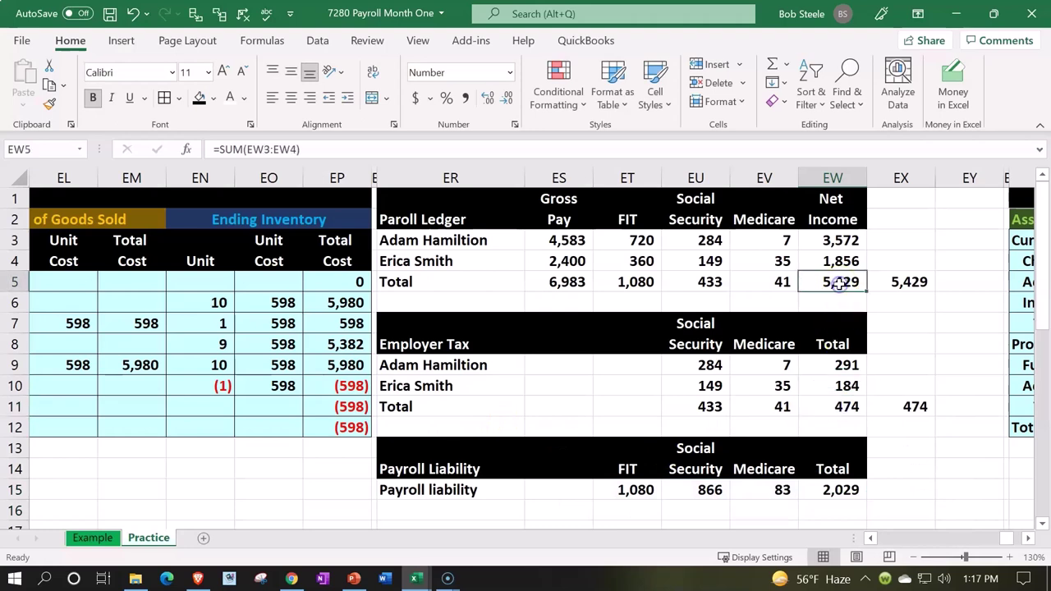
{"action": "left_click", "coordinate": [644, 288]}
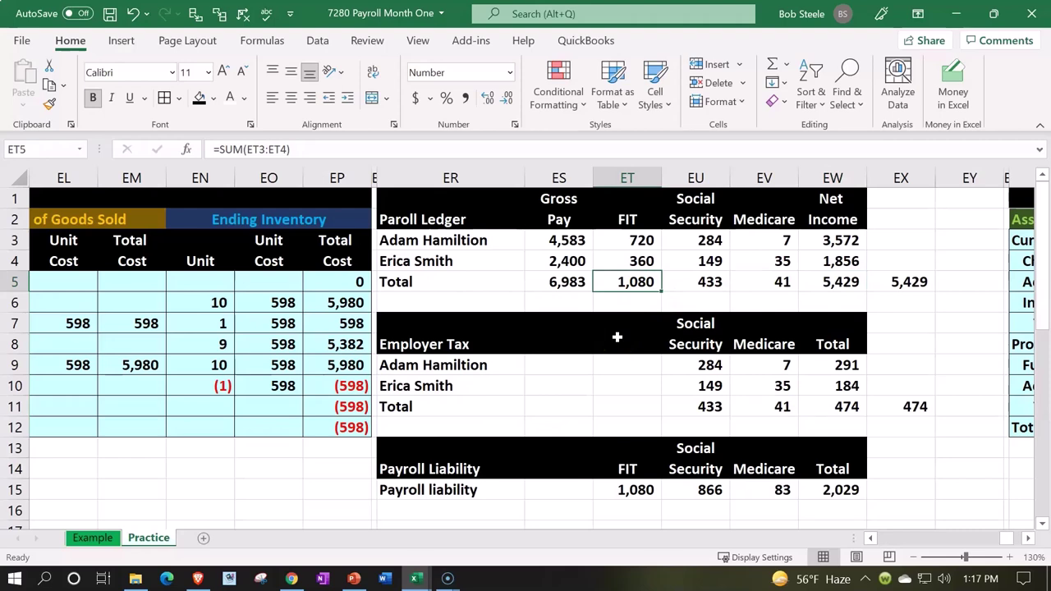
{"action": "left_click", "coordinate": [558, 282]}
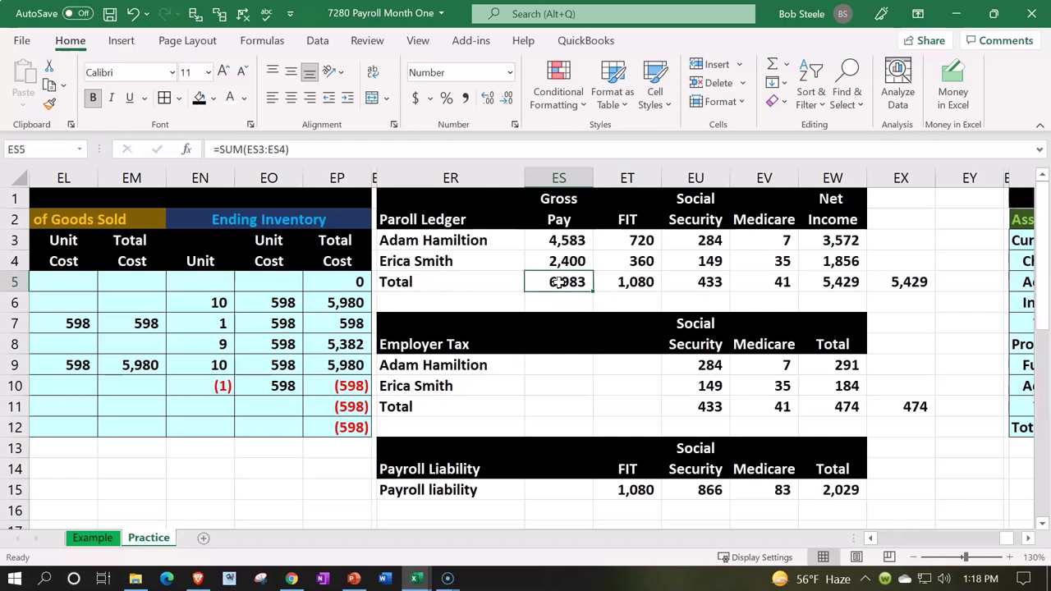
{"action": "left_click", "coordinate": [818, 277]}
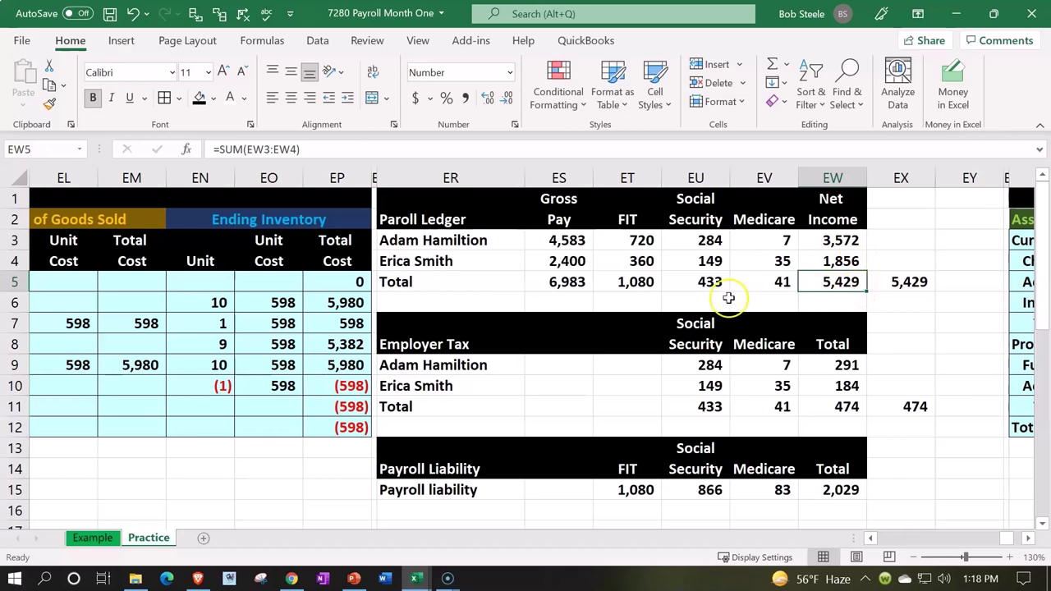
{"action": "left_click_drag", "start_coordinate": [645, 282], "coordinate": [744, 284]}
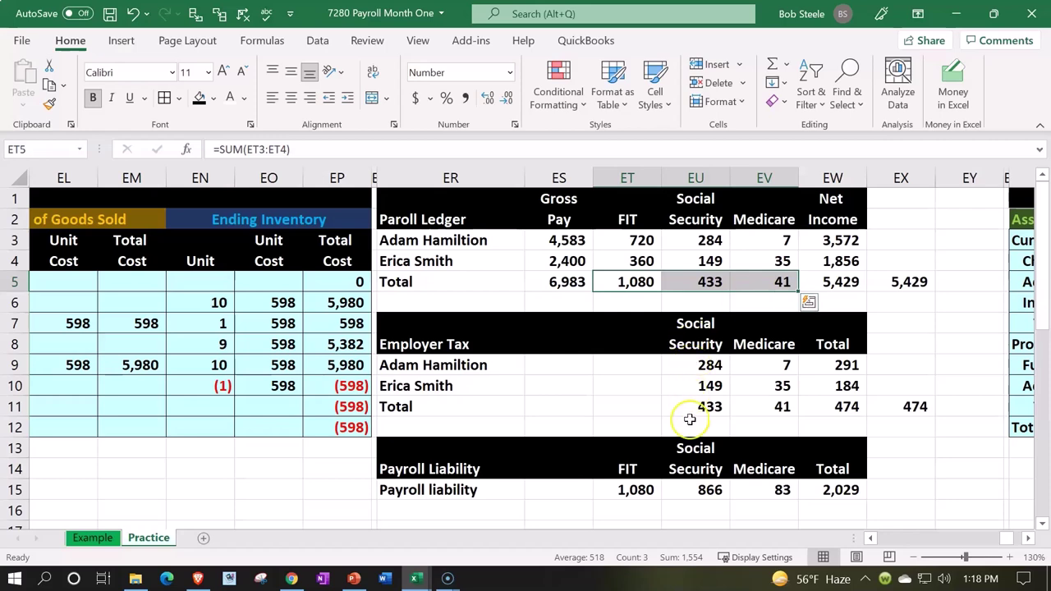
{"action": "left_click_drag", "start_coordinate": [692, 404], "coordinate": [790, 404]}
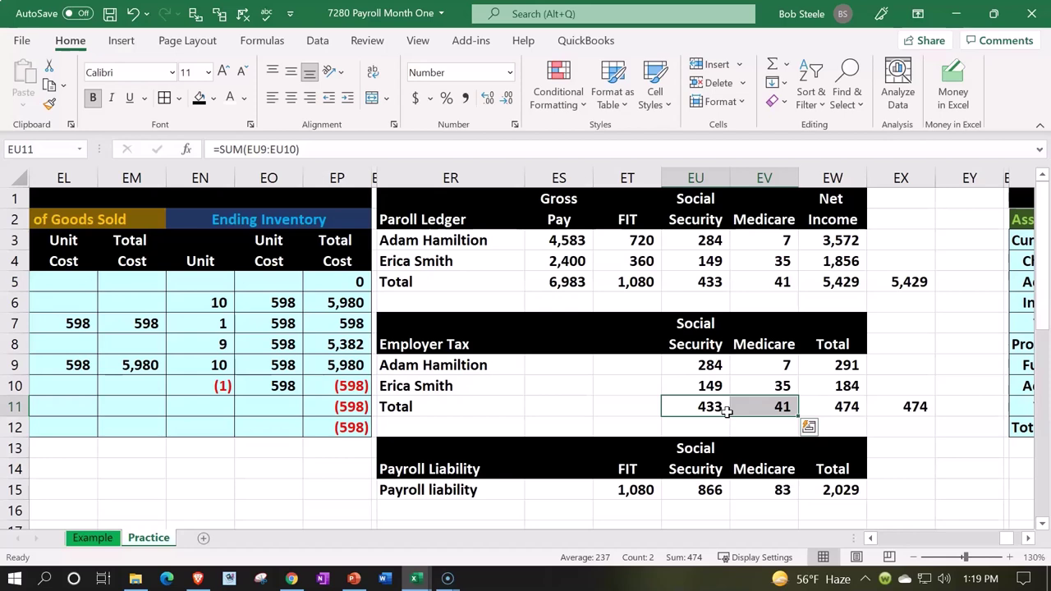
Step: Examine the payroll liability formulas for FIT, Social Security, Medicare and Total in ET15:EW15
{"action": "left_click", "coordinate": [630, 489]}
{"action": "type", "text": "="}
{"action": "left_click", "coordinate": [637, 282]}
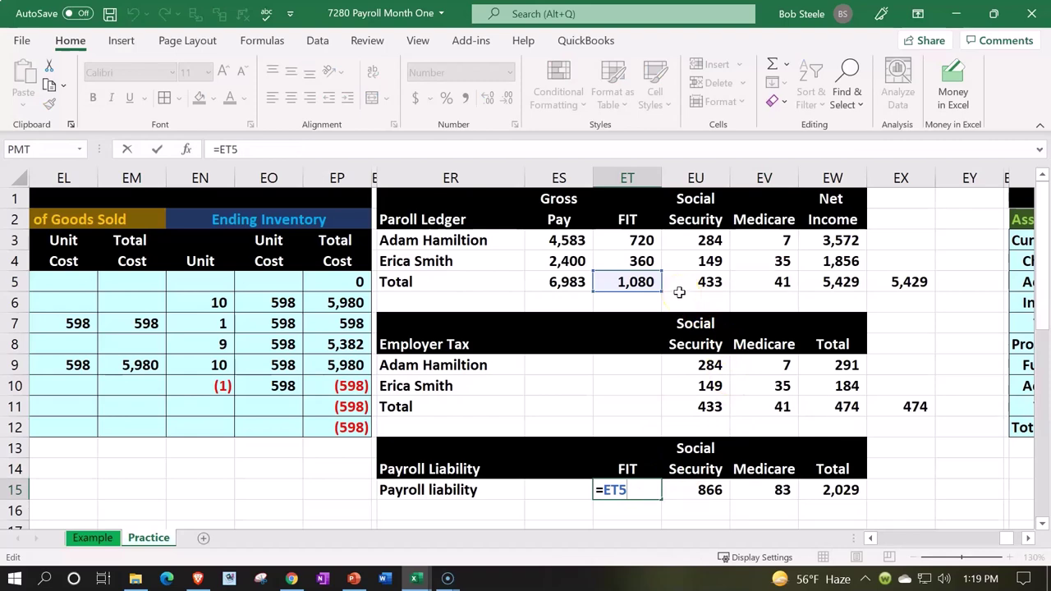
{"action": "key", "text": "Return"}
{"action": "key", "text": "Up"}
{"action": "key", "text": "Right"}
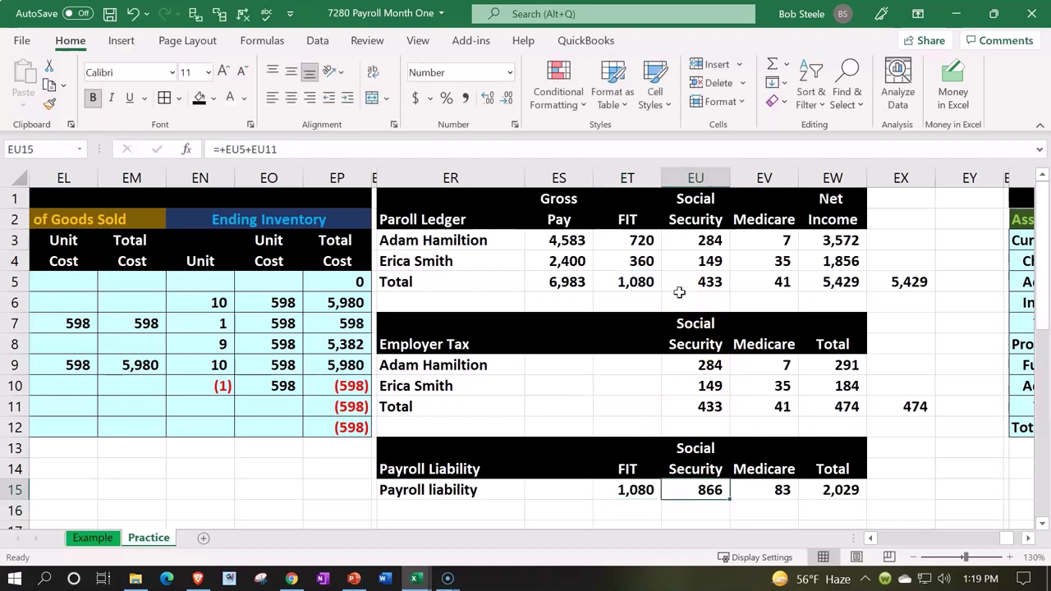
{"action": "double_click", "coordinate": [708, 491]}
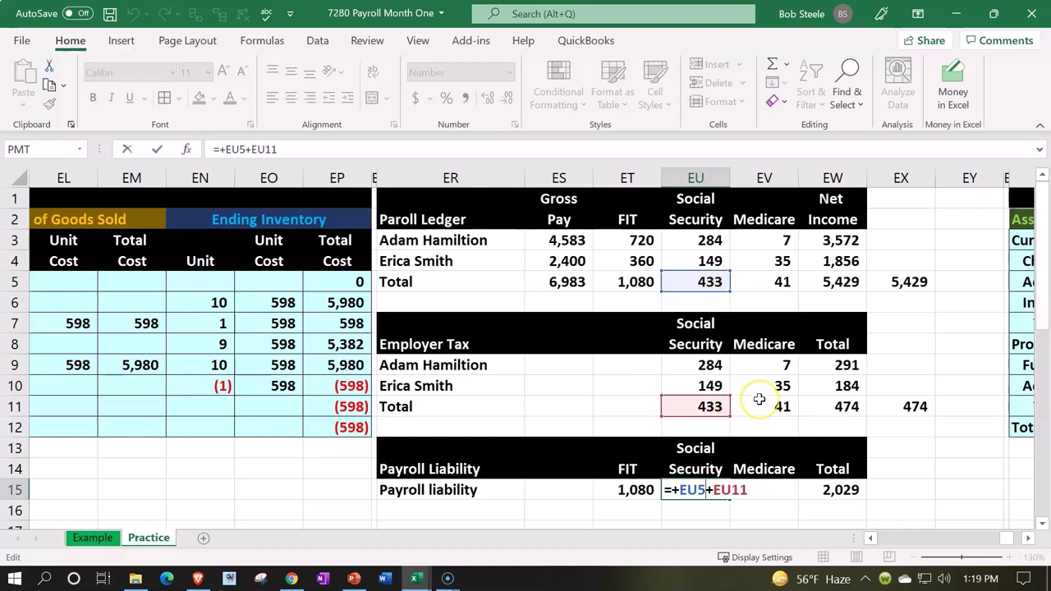
{"action": "key", "text": "Return"}
{"action": "left_click", "coordinate": [766, 490]}
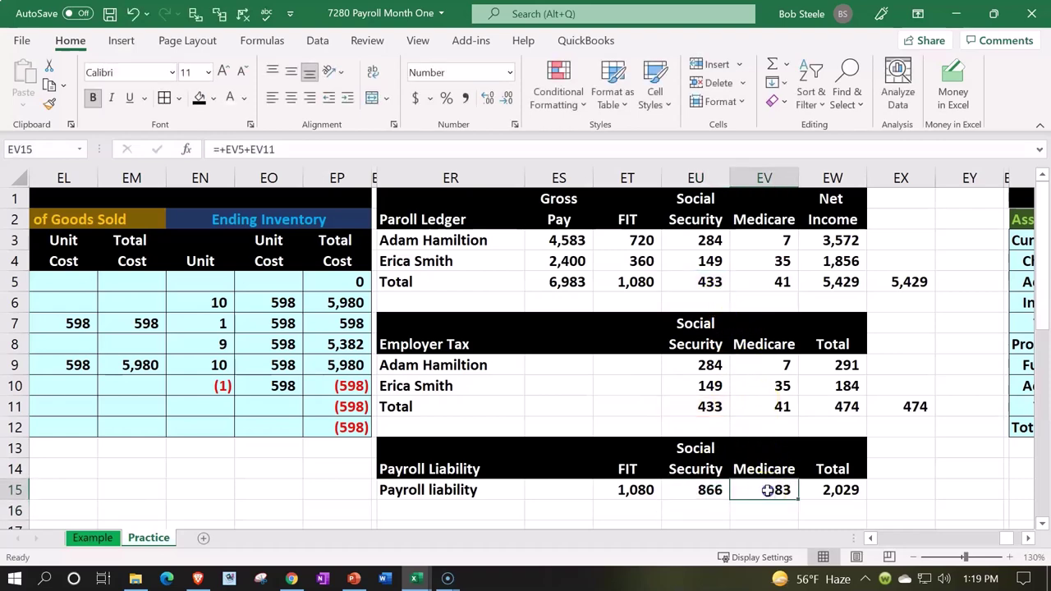
{"action": "double_click", "coordinate": [767, 490]}
{"action": "key", "text": "Return"}
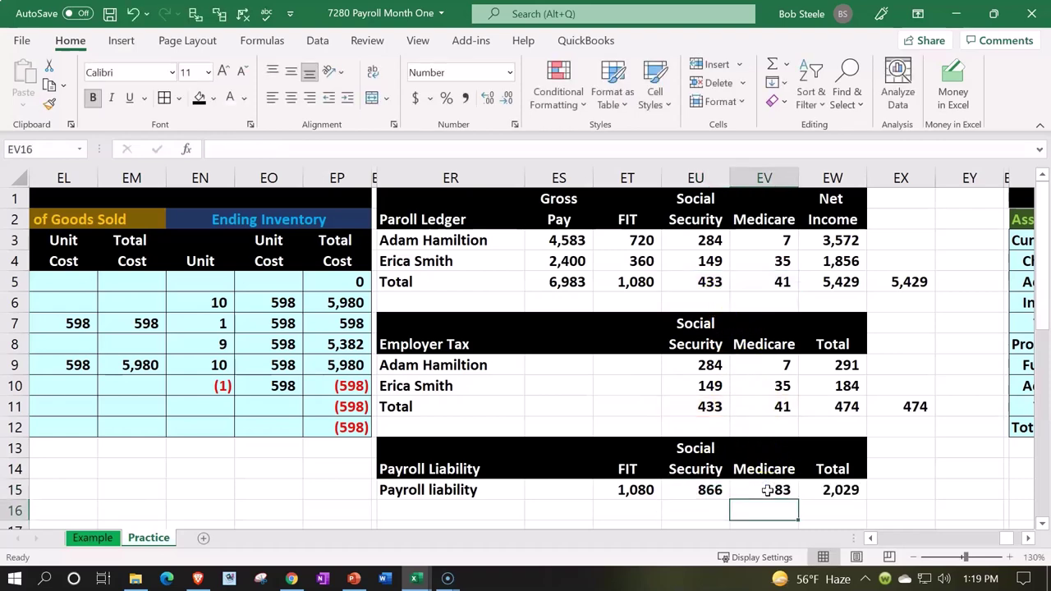
{"action": "left_click", "coordinate": [811, 490]}
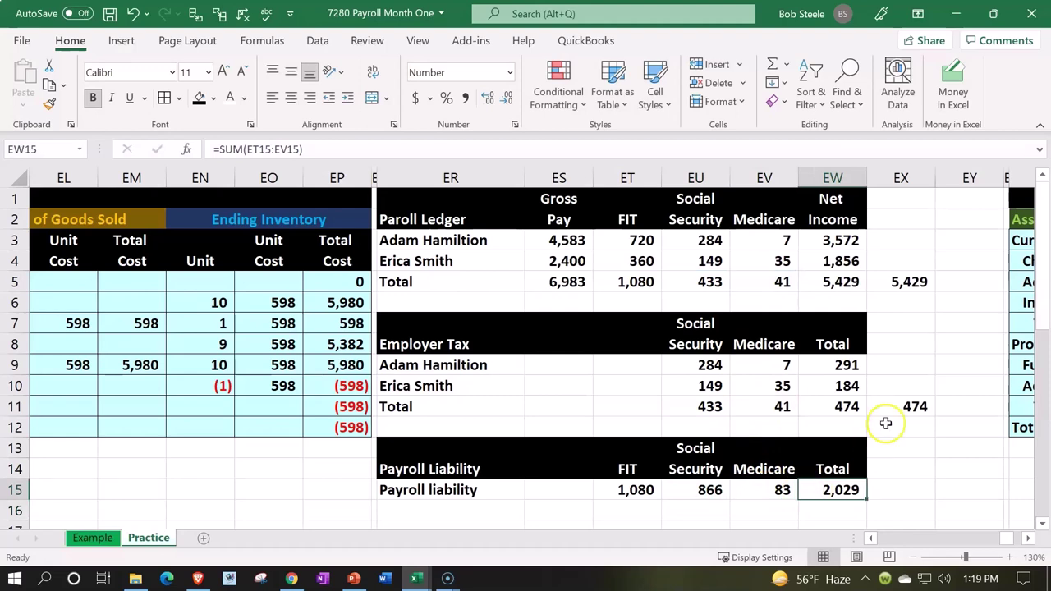
Step: Delete the empty column EY between the payroll tables and the balance sheet
{"action": "left_click", "coordinate": [951, 180]}
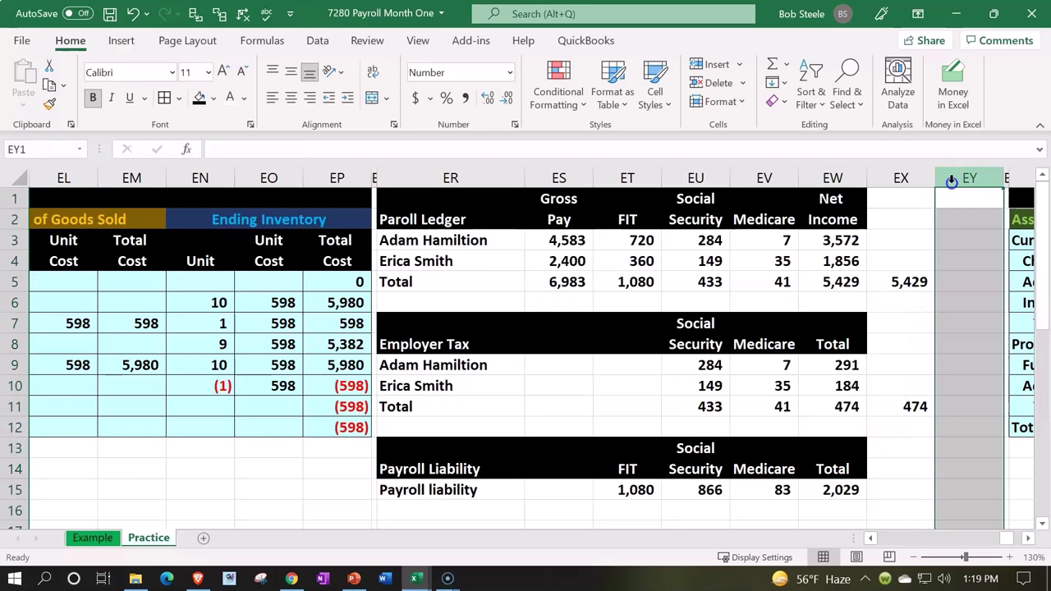
{"action": "right_click", "coordinate": [964, 234]}
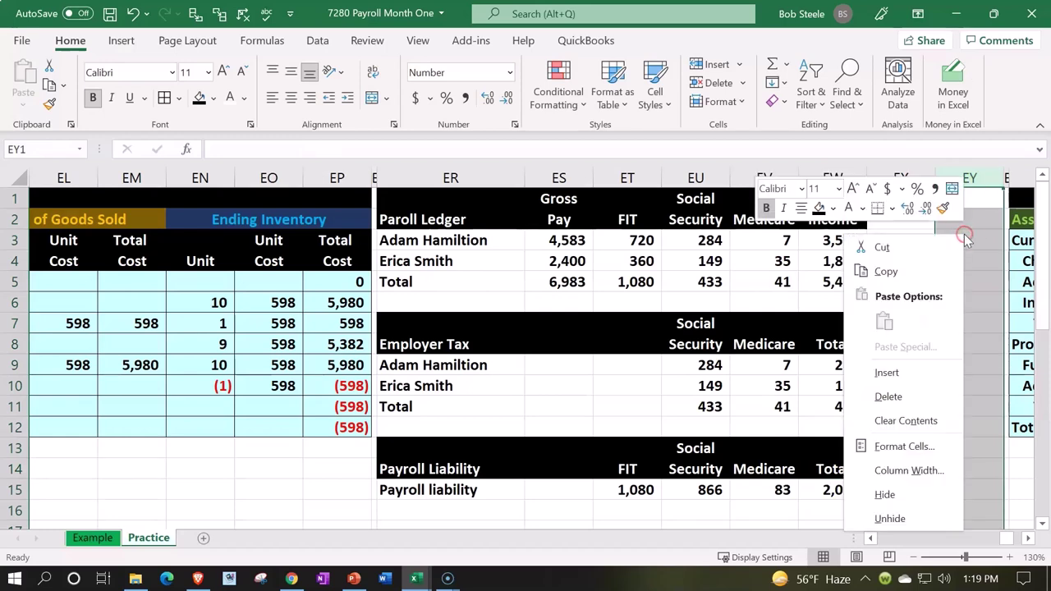
{"action": "left_click", "coordinate": [891, 397]}
Step: Format the payroll ledger cells ER3:EW5 and the check total in EX5 with a light blue fill and cell borders
{"action": "left_click_drag", "start_coordinate": [456, 243], "coordinate": [852, 286]}
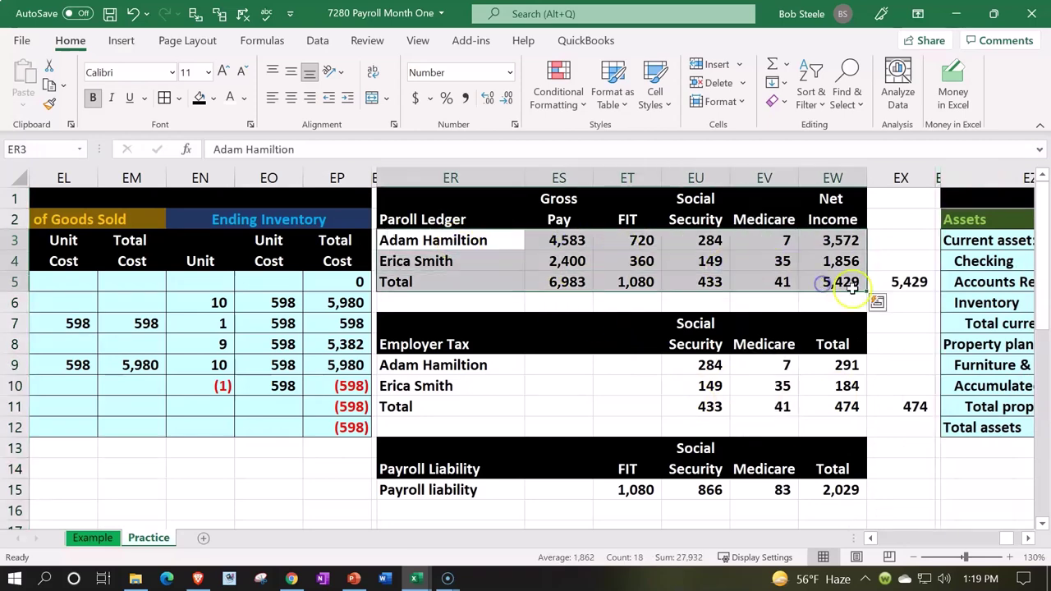
{"action": "left_click", "coordinate": [903, 280], "text": "ctrl"}
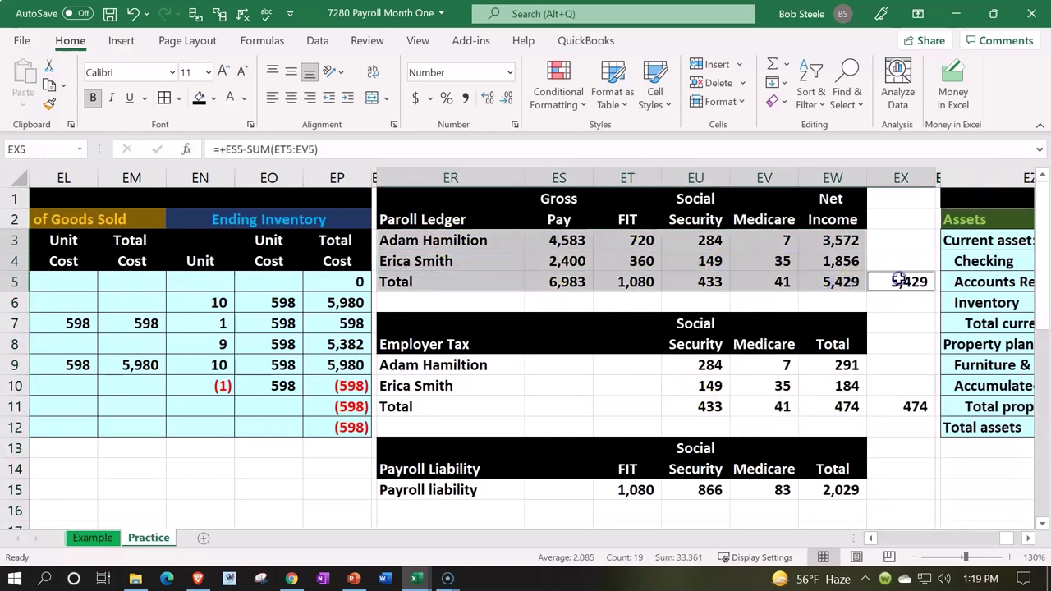
{"action": "left_click", "coordinate": [213, 97]}
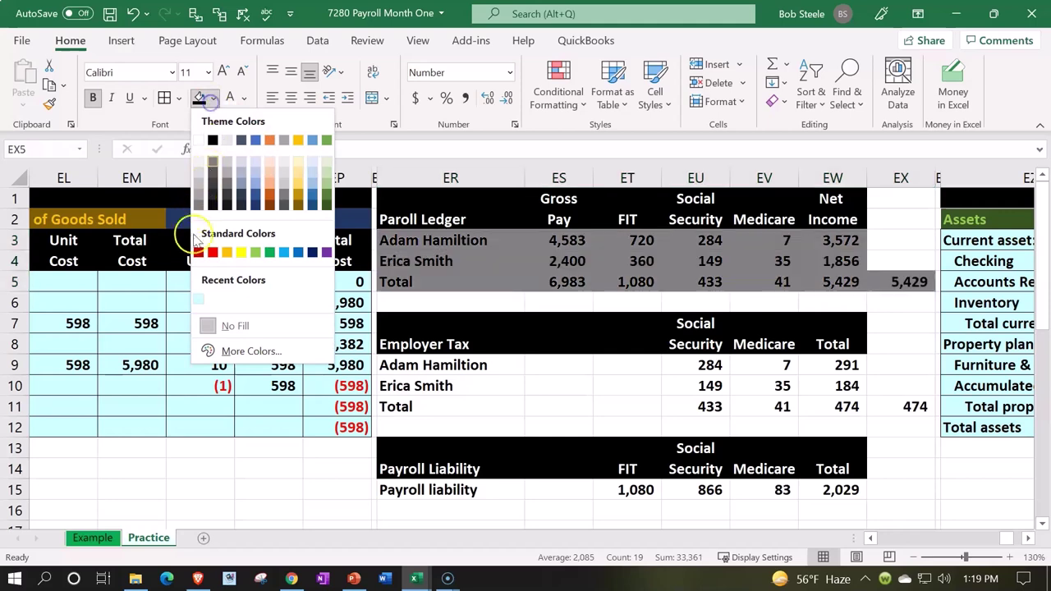
{"action": "left_click", "coordinate": [234, 350]}
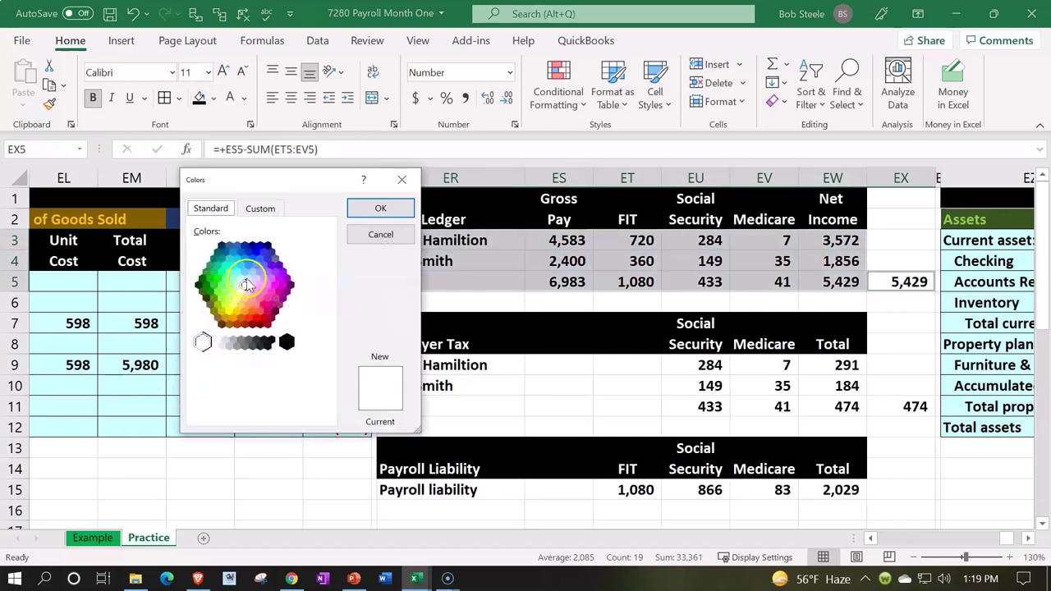
{"action": "left_click", "coordinate": [240, 279]}
{"action": "left_click", "coordinate": [373, 208]}
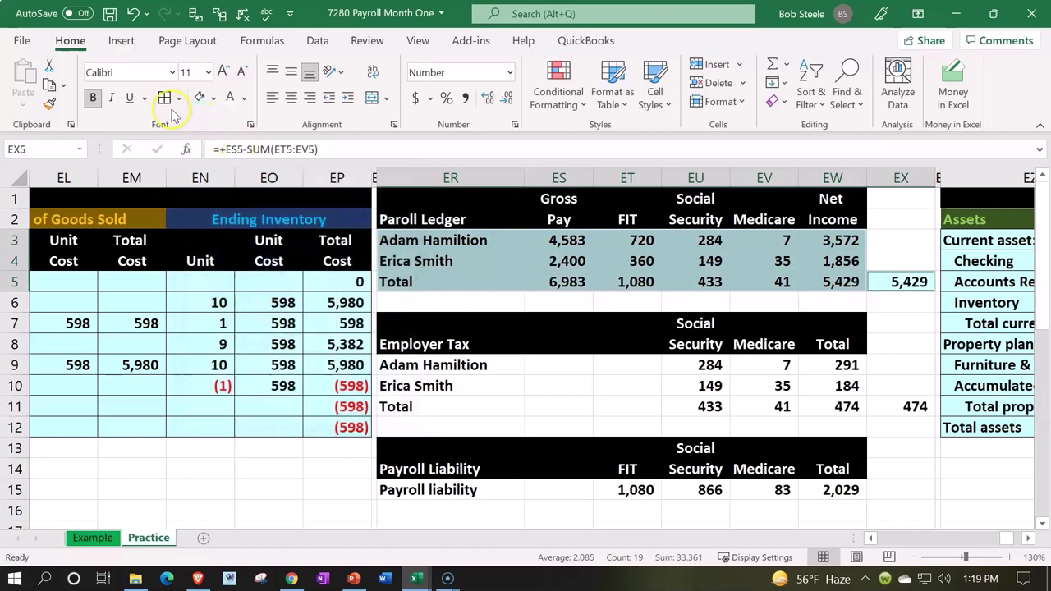
Step: Apply the same light blue fill and cell borders to the employer tax cells ER9:EW11 and the check total in EX11
{"action": "left_click_drag", "start_coordinate": [485, 363], "coordinate": [824, 404]}
{"action": "left_click", "coordinate": [910, 404], "text": "ctrl"}
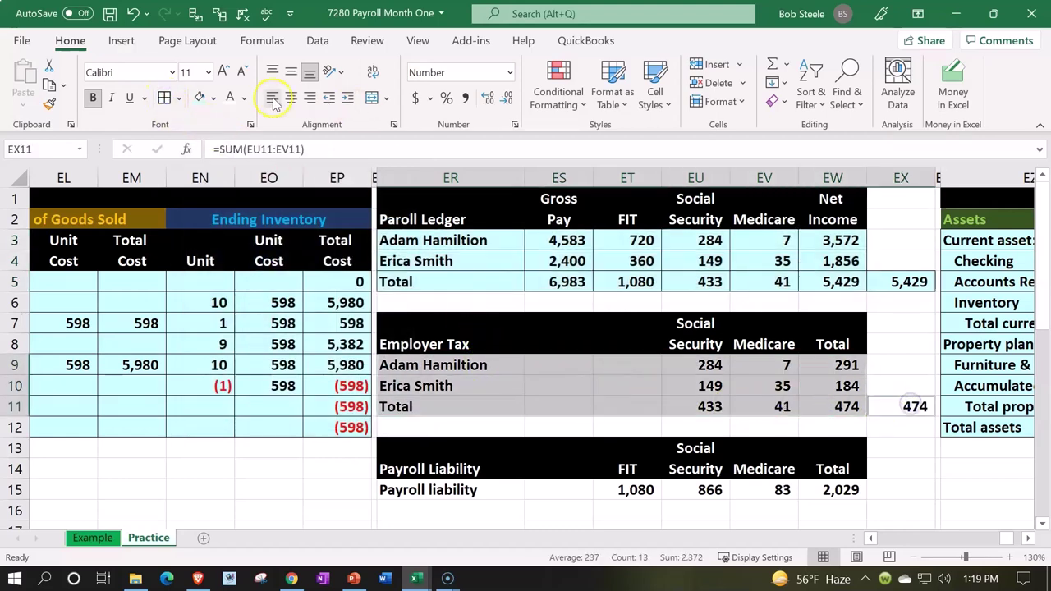
{"action": "left_click", "coordinate": [199, 97]}
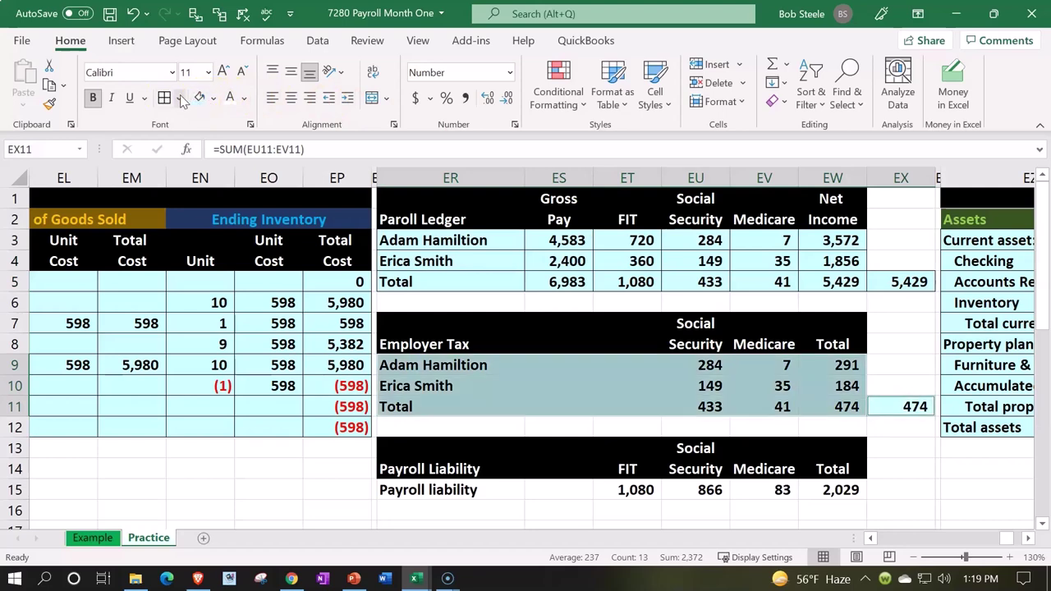
{"action": "left_click", "coordinate": [168, 98]}
Step: Add the light blue fill and cell borders to the payroll liability row ER15:EW15 and save the workbook
{"action": "left_click_drag", "start_coordinate": [422, 490], "coordinate": [833, 489]}
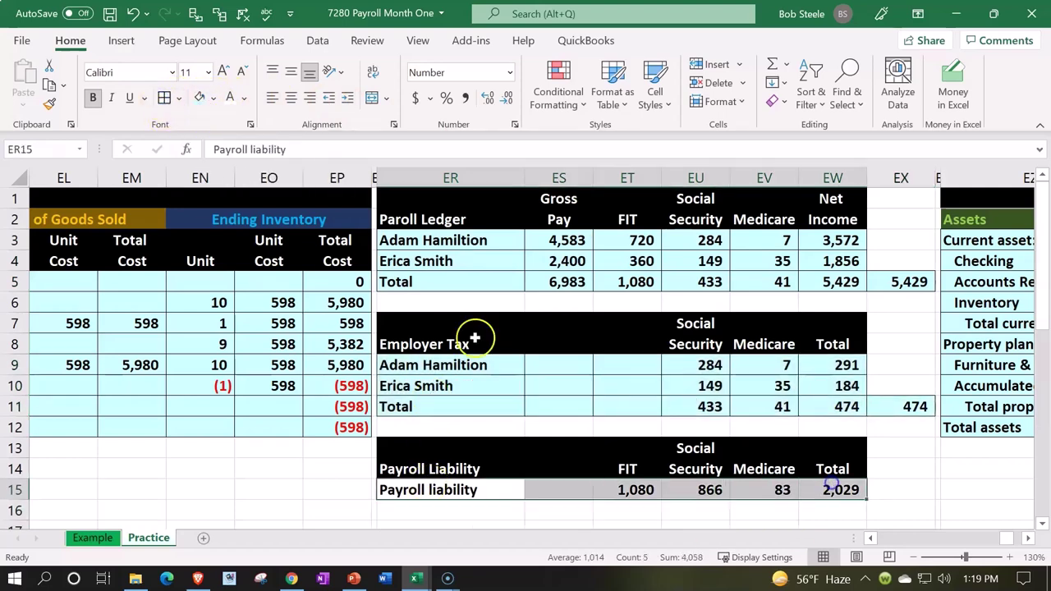
{"action": "left_click", "coordinate": [198, 97]}
{"action": "left_click", "coordinate": [457, 279]}
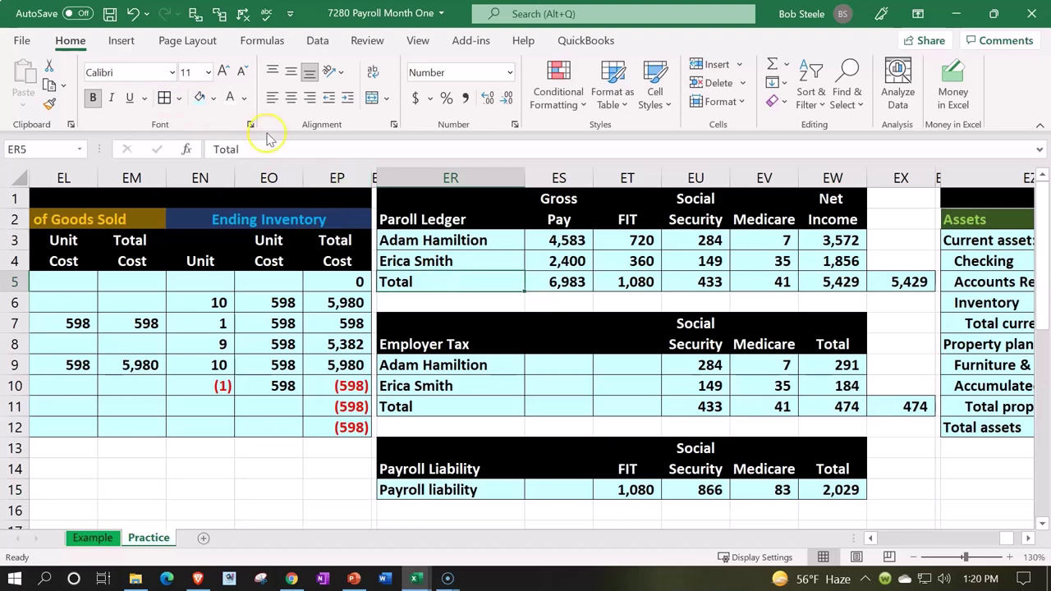
{"action": "left_click", "coordinate": [109, 14]}
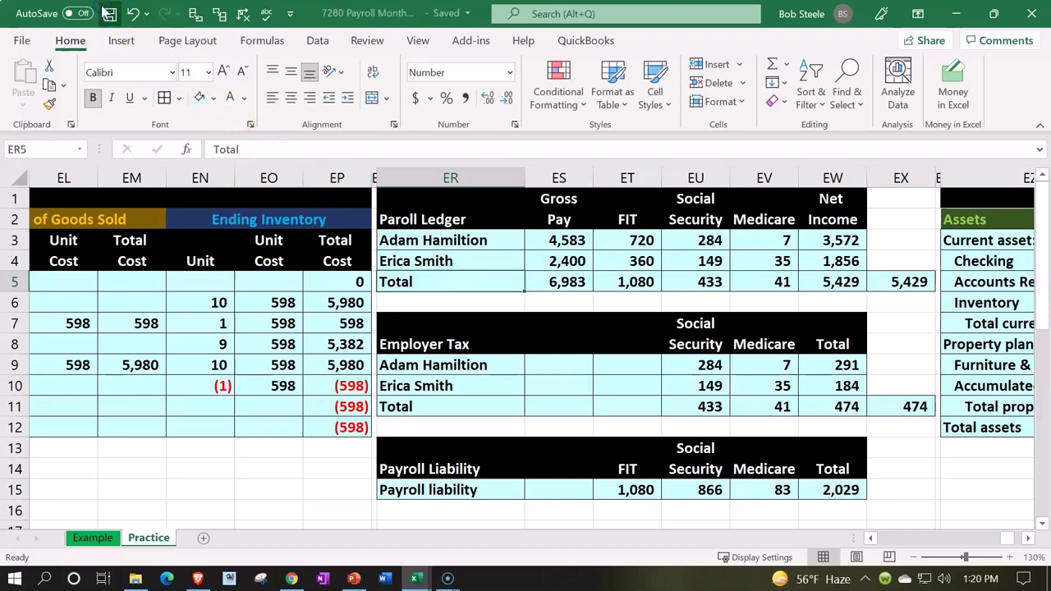